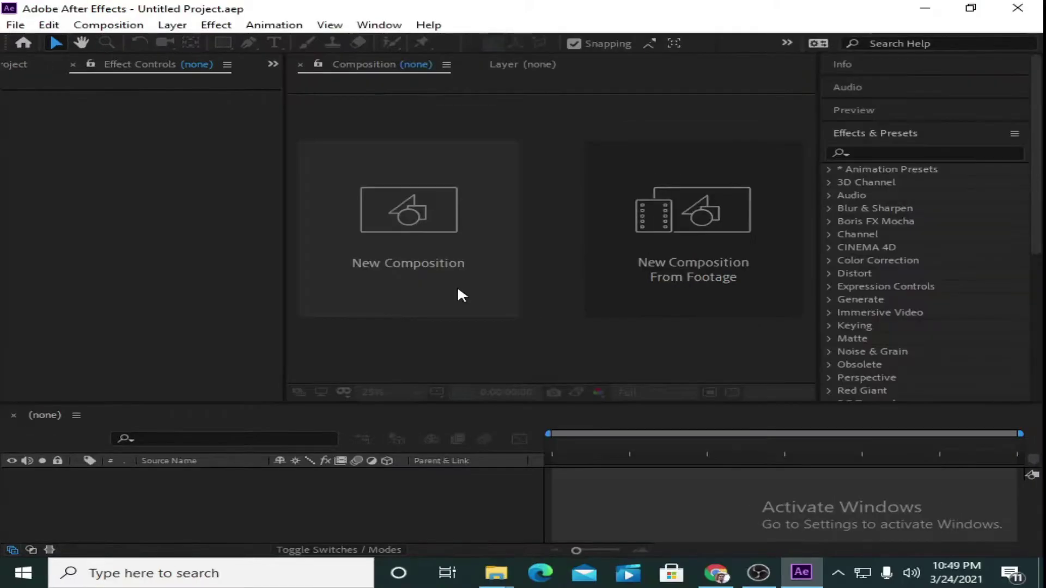
Create a composition named Main at 1920×1080, 30 fps, lasting 10 seconds
key("ctrl+0")
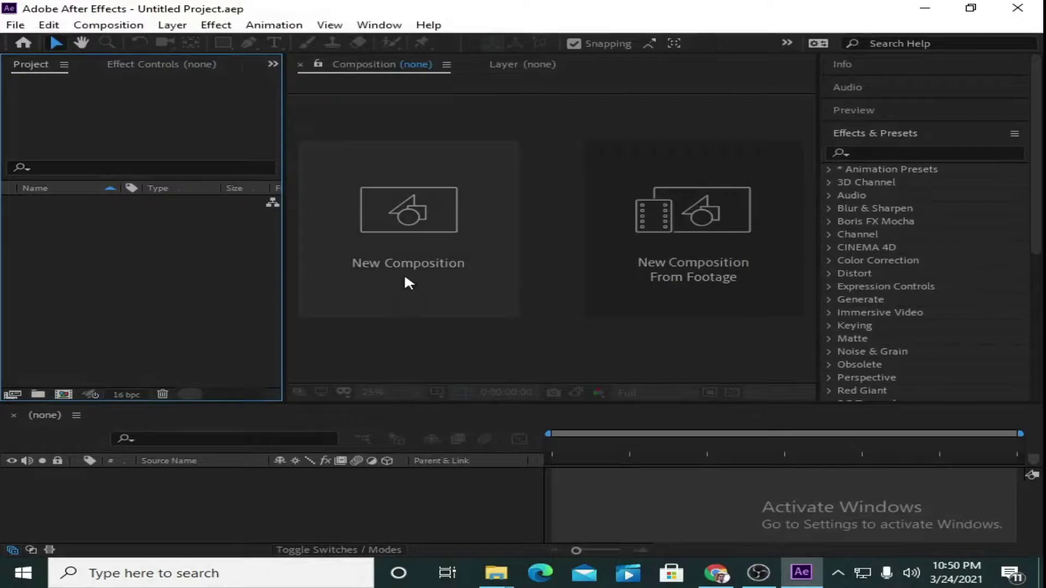
left_click(385, 263)
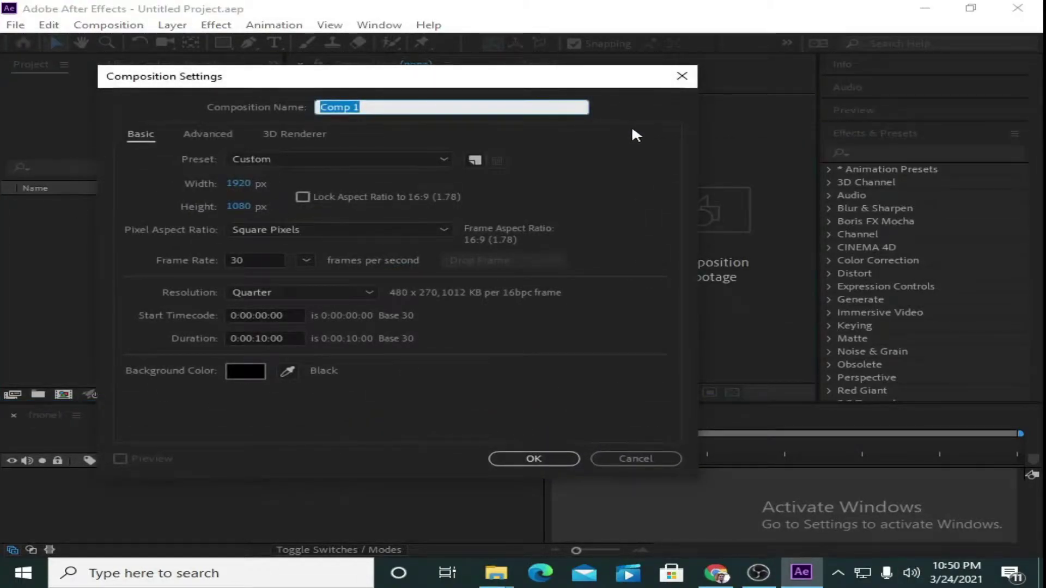
type("Main")
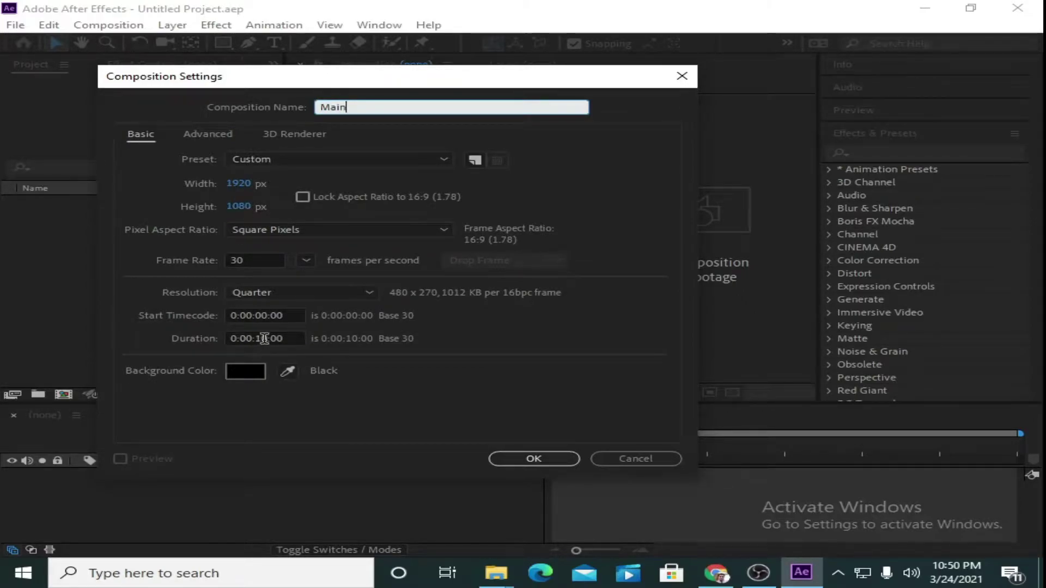
left_click(537, 459)
left_click(158, 323)
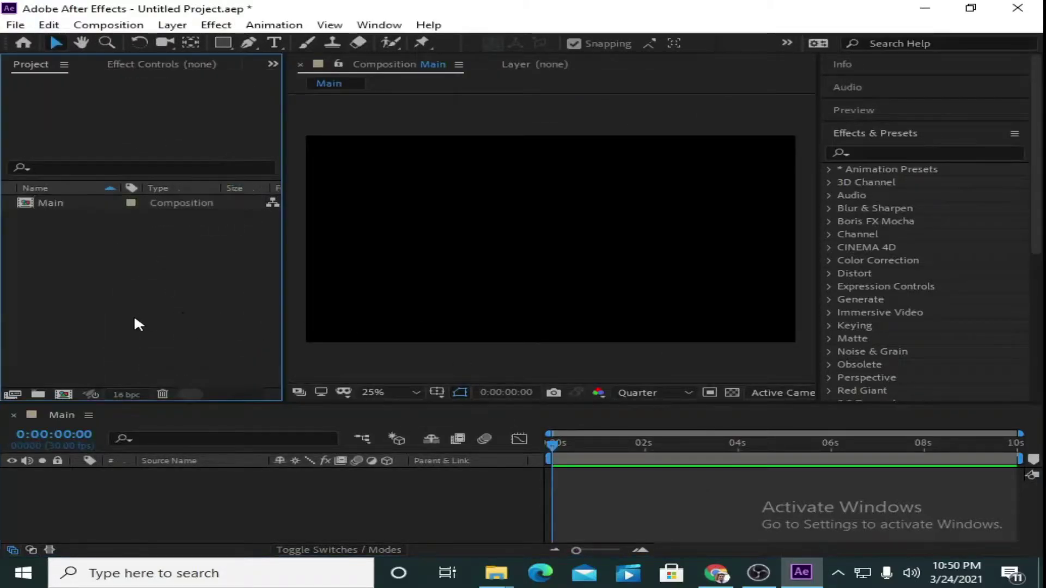
Import the Nebula Red clip and place it in the Main composition
double_click(125, 262)
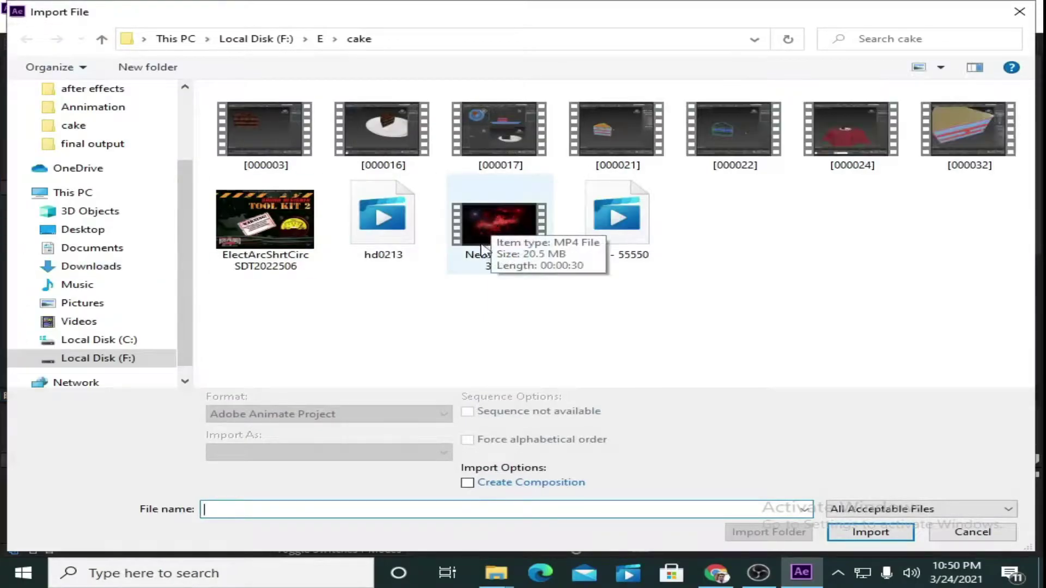
left_click(506, 270)
left_click(893, 534)
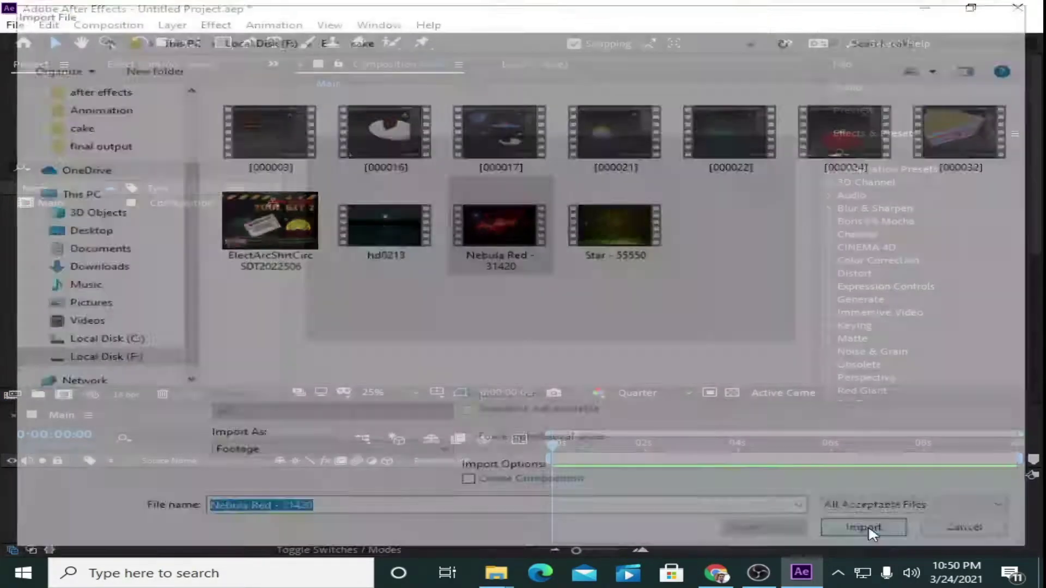
left_click_drag(84, 224, 59, 498)
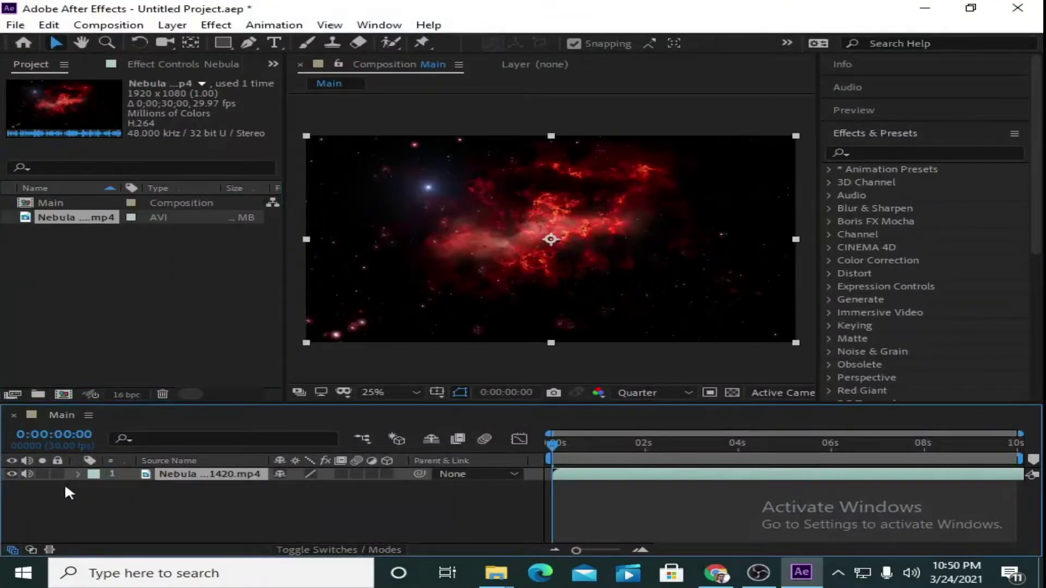
Import the Creative Studio logo artwork from F:\E\illustrator and layer it above the nebula
double_click(90, 321)
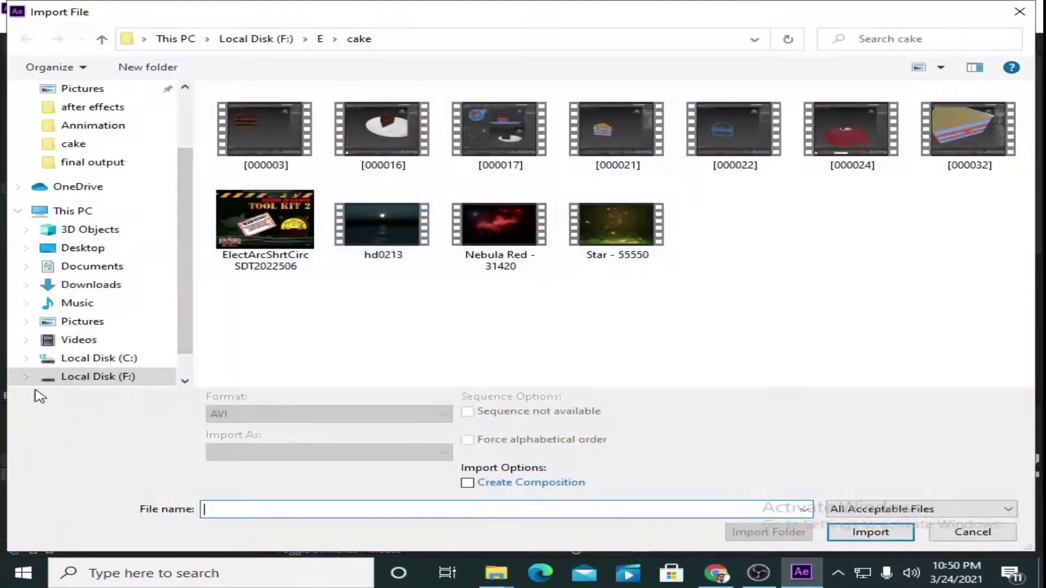
left_click(69, 381)
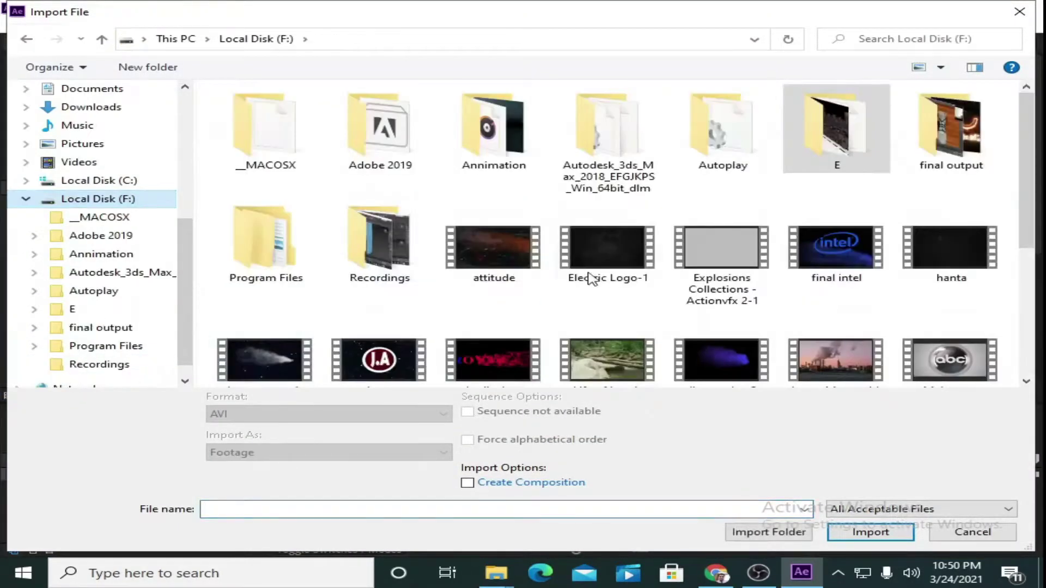
left_click(907, 136)
double_click(868, 143)
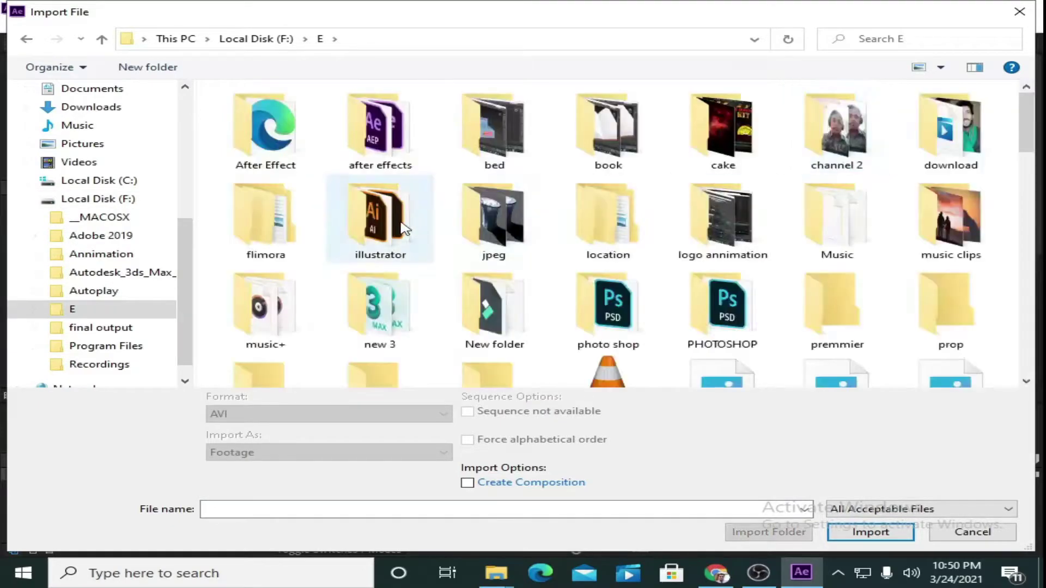
double_click(382, 201)
double_click(294, 116)
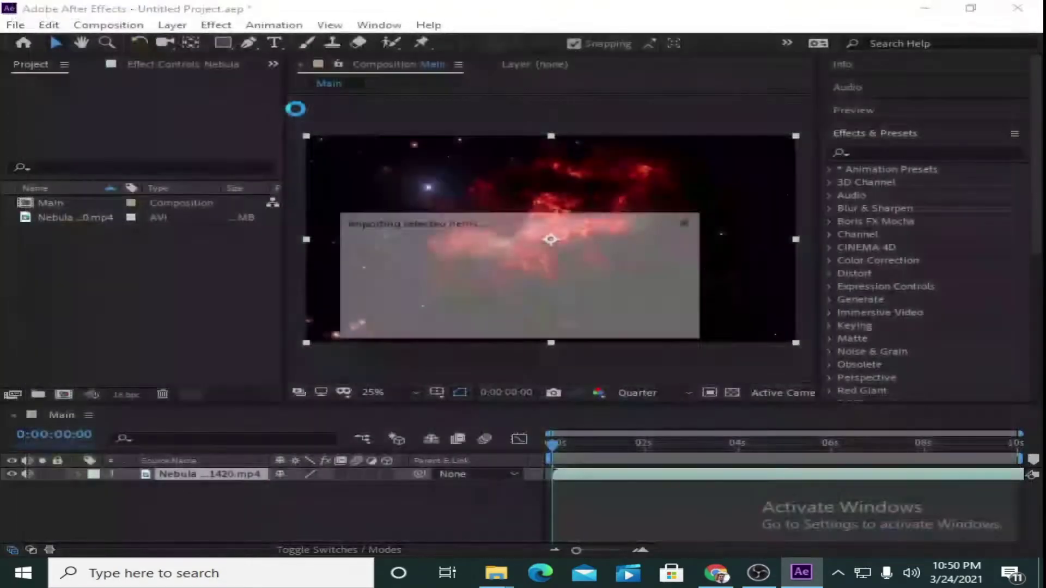
left_click_drag(77, 209, 210, 476)
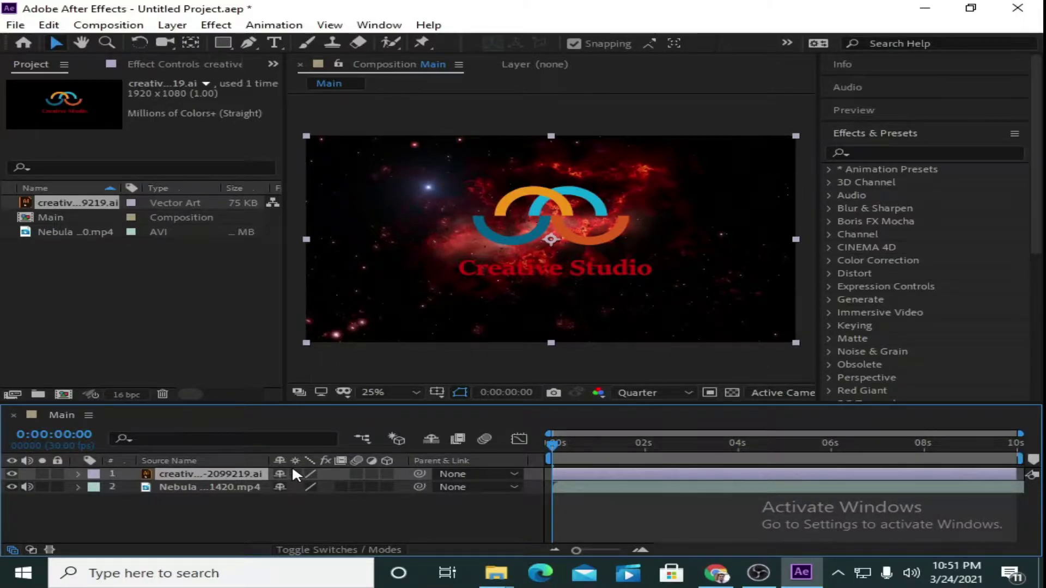
key("ctrl+shift+a")
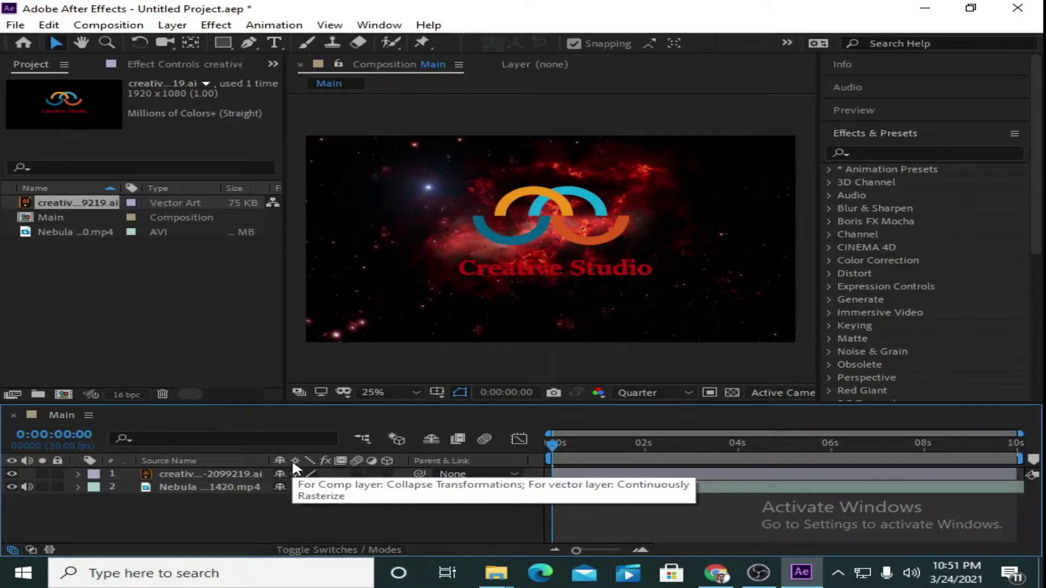
Turn on Continuously Rasterize for the logo layer and set its Scale to 150%
left_click(295, 473)
left_click(216, 487)
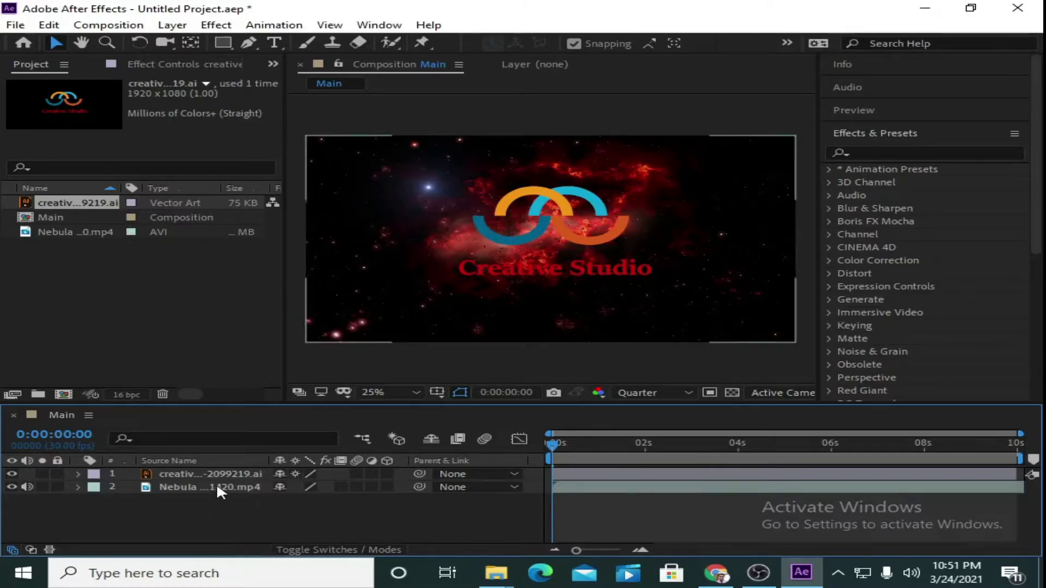
left_click(192, 474)
key("s")
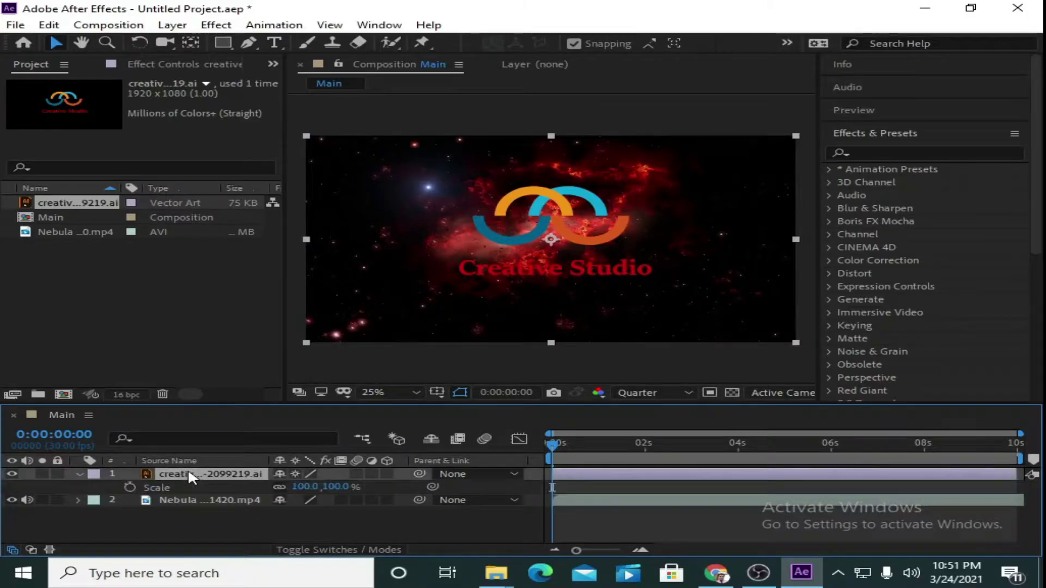
left_click(302, 487)
type("150")
key("Return")
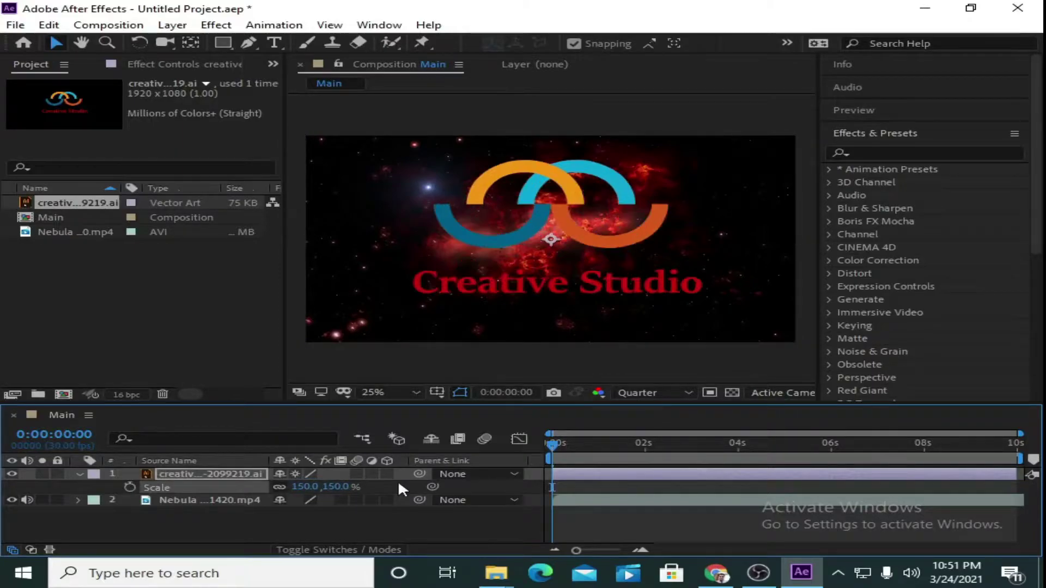
left_click(412, 367)
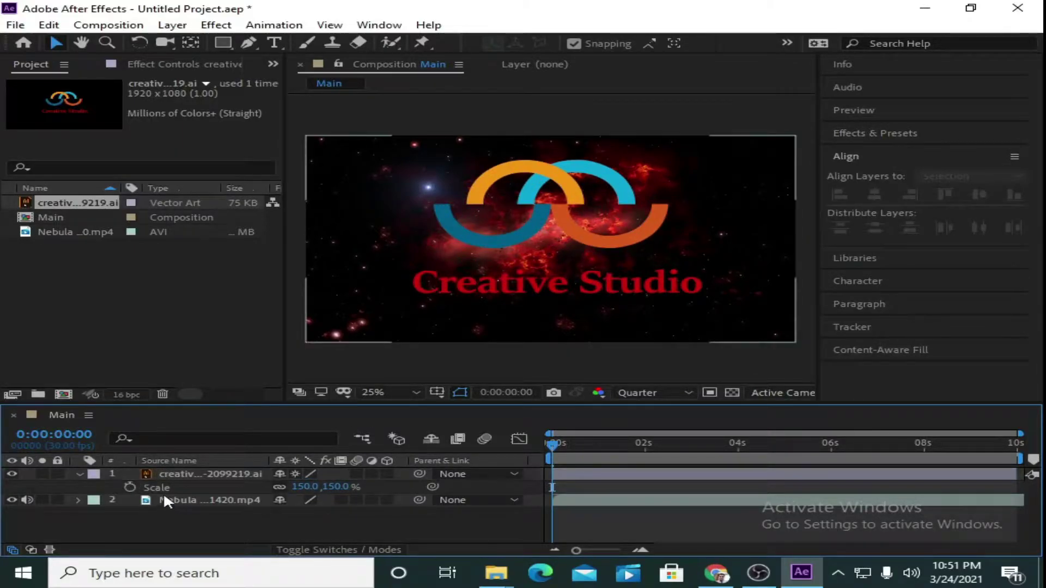
Pre-compose the logo layer into a composition named 'logo', moving all attributes into it
right_click(191, 473)
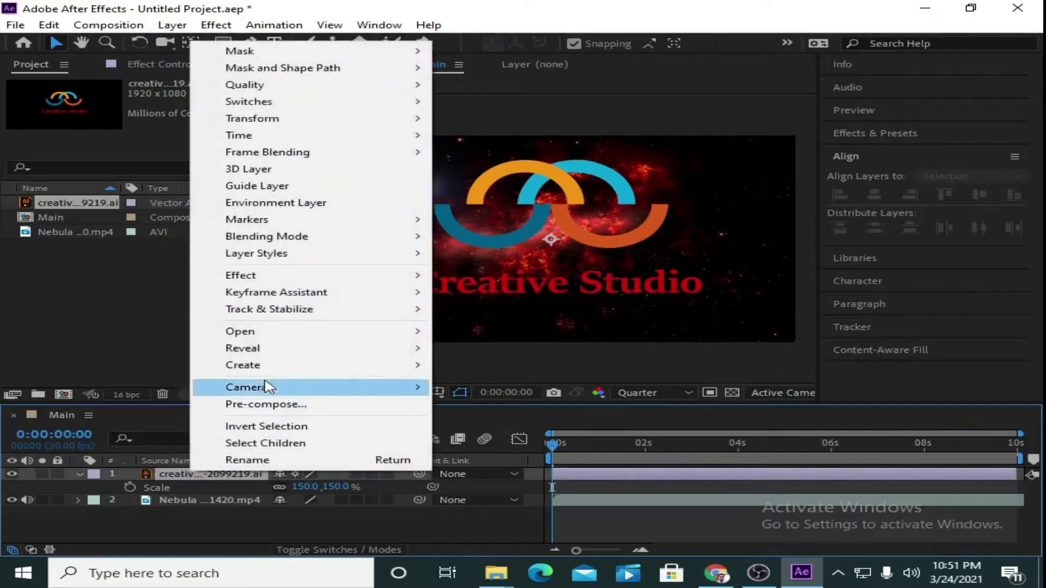
left_click(268, 405)
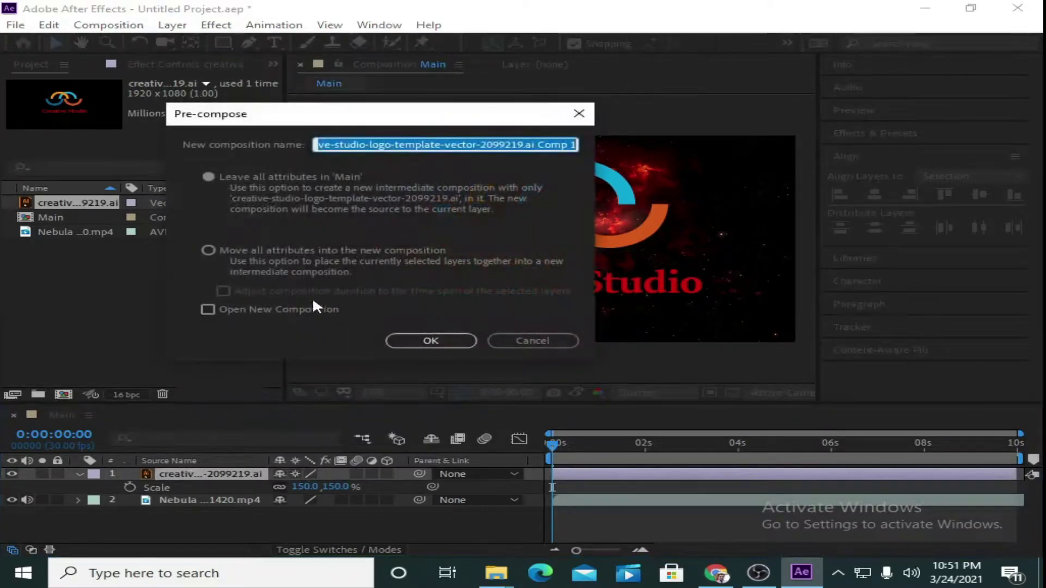
left_click(211, 249)
triple_click(359, 144)
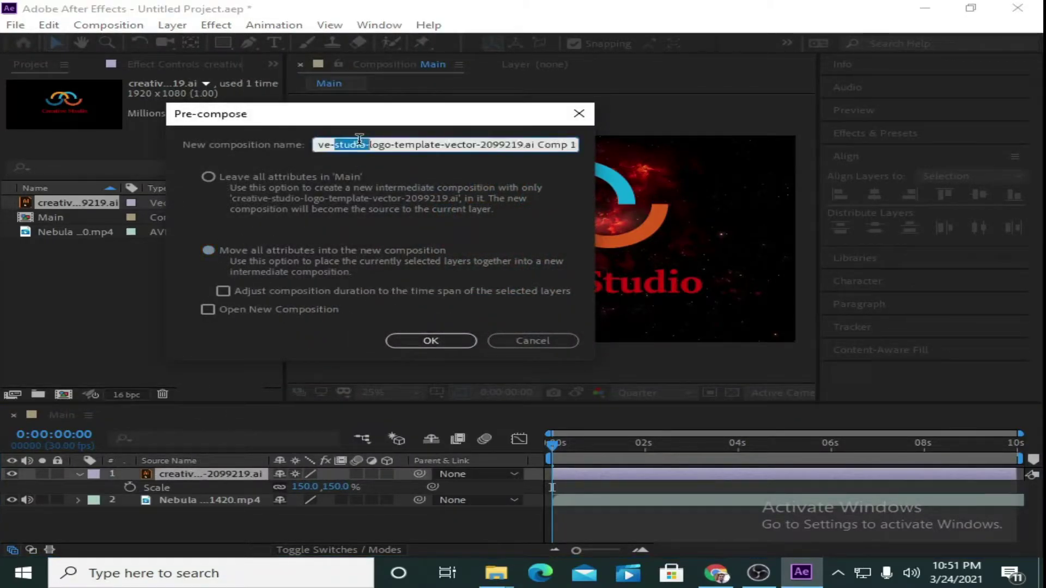
type("logo")
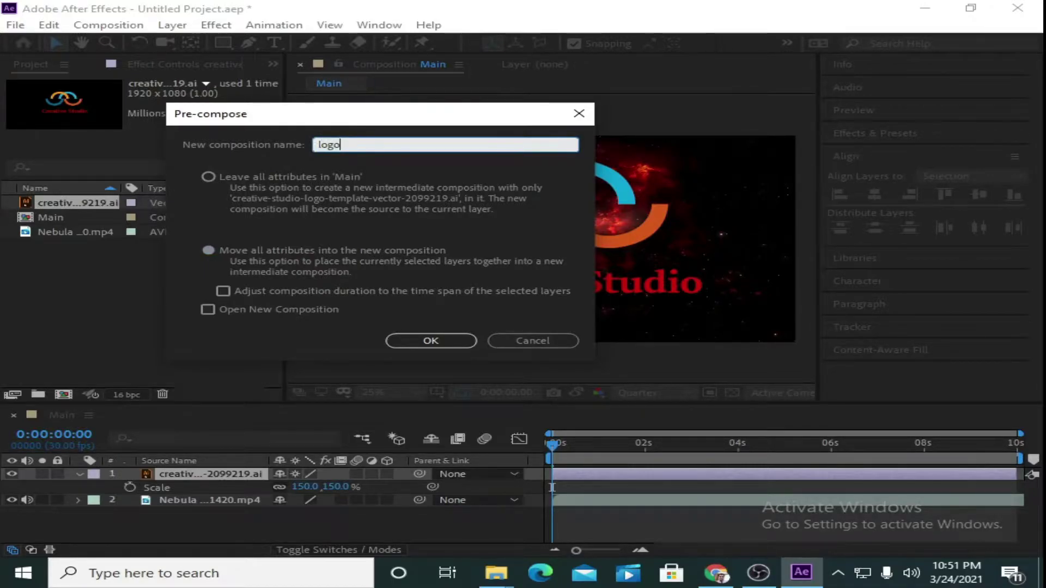
left_click(410, 340)
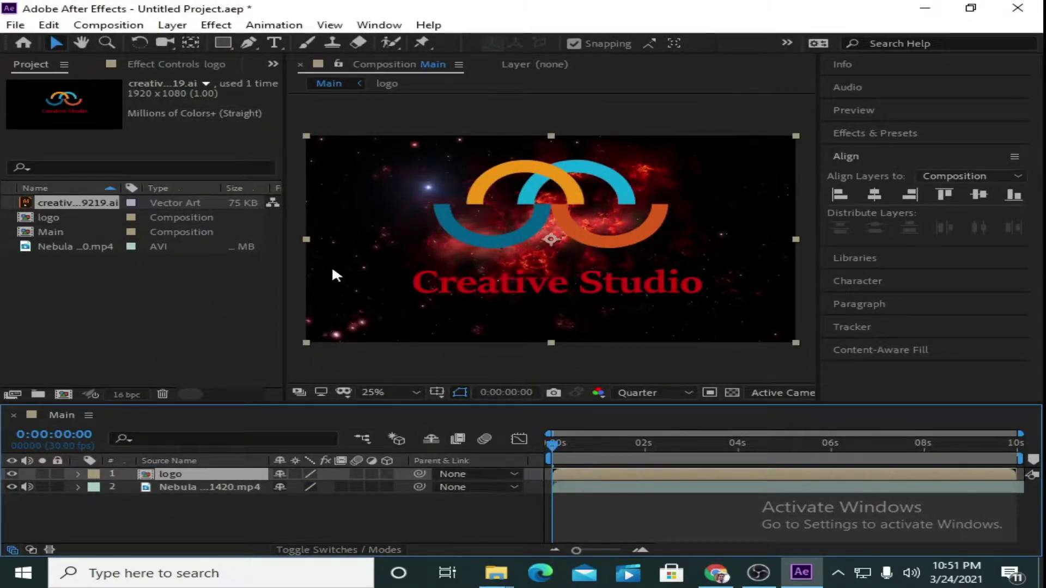
Auto-trace the logo onto a new layer and hide the original logo layer
left_click(171, 25)
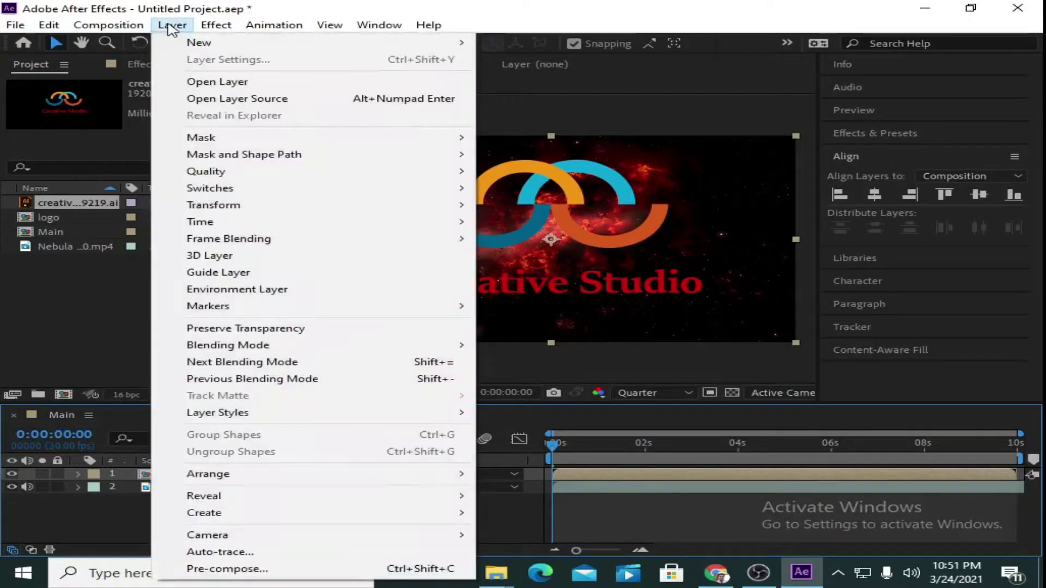
left_click(220, 552)
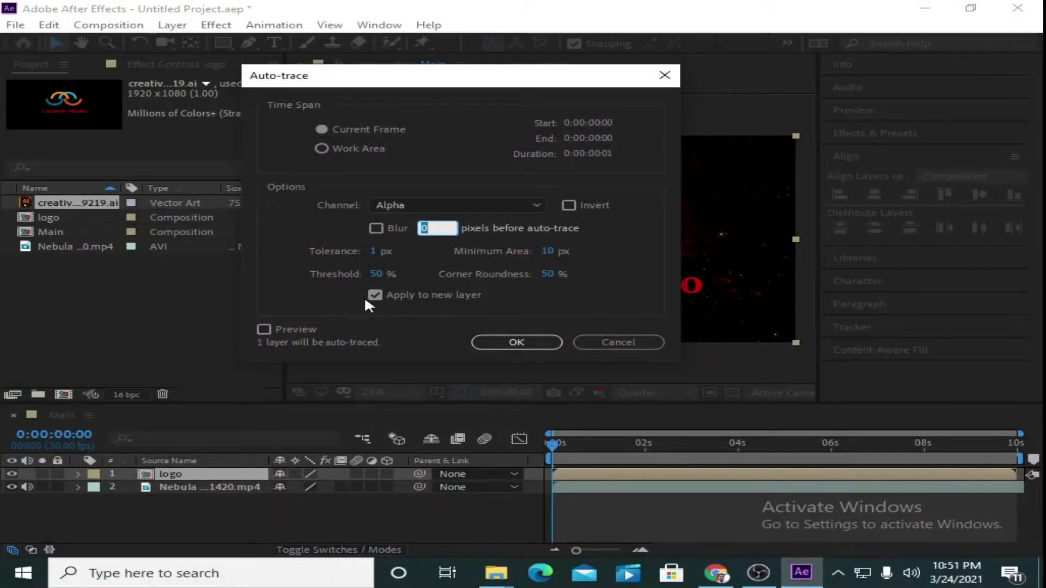
left_click(501, 342)
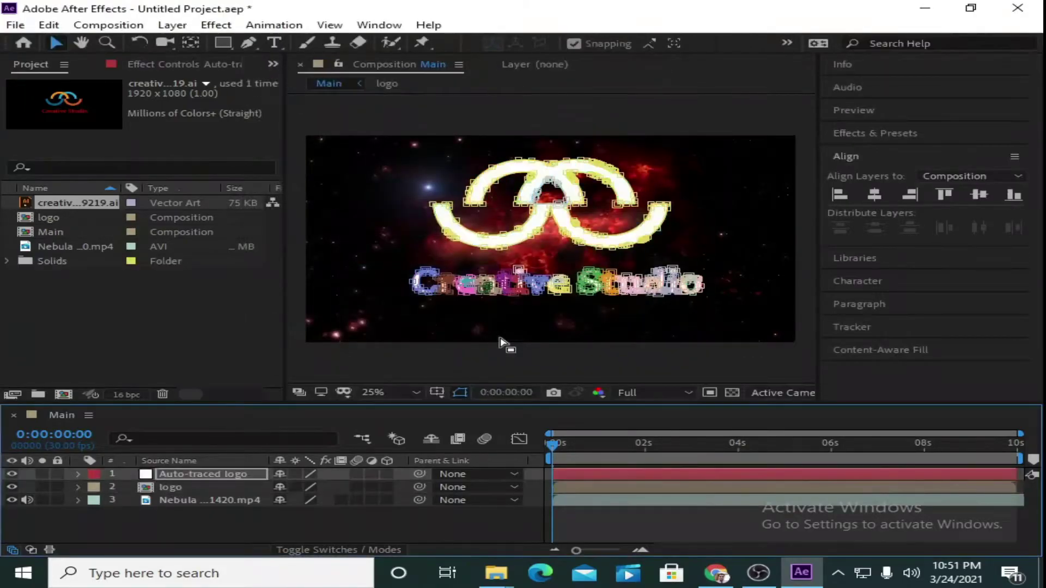
left_click(12, 485)
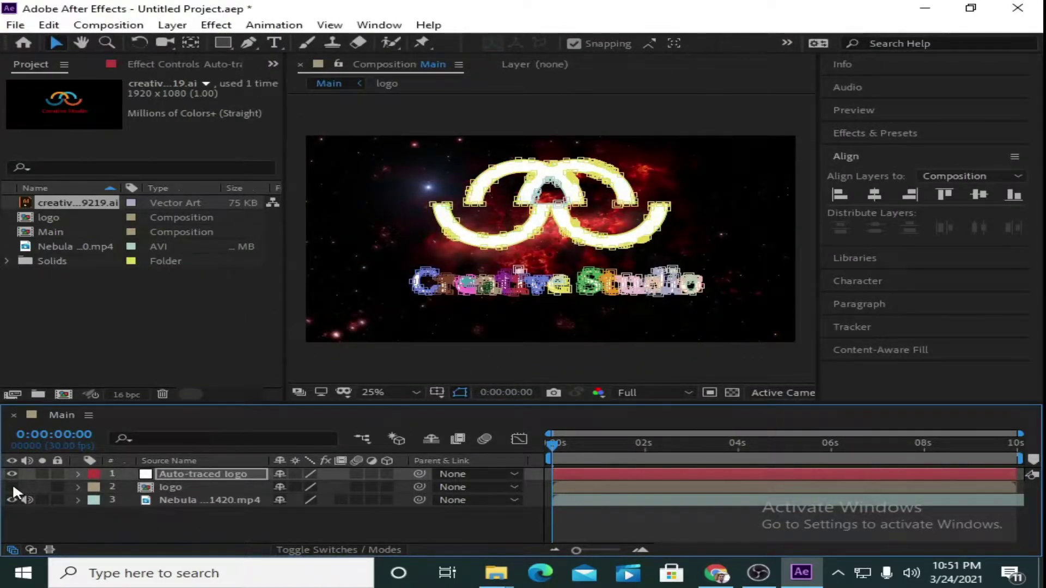
left_click(874, 133)
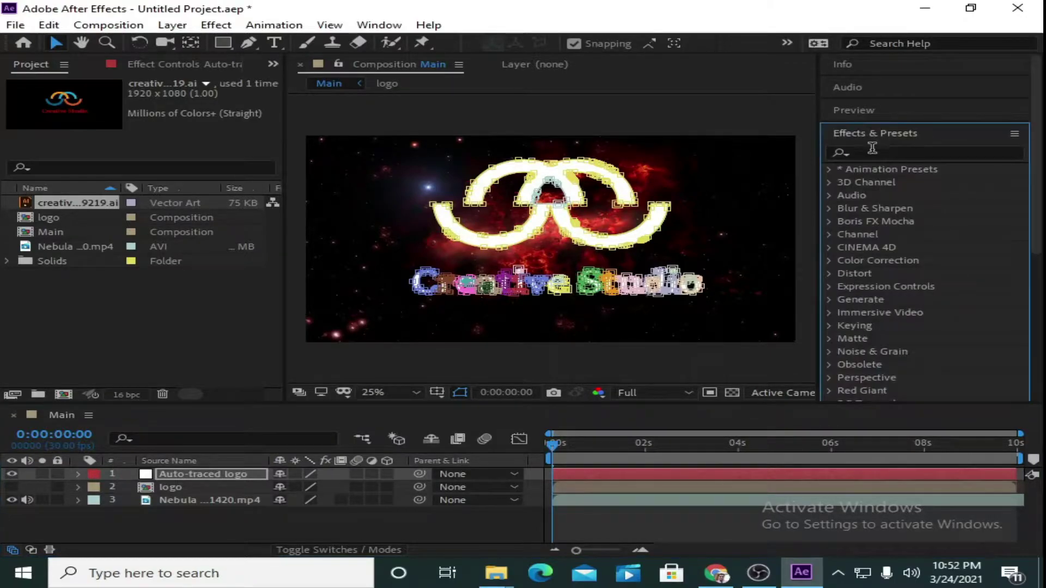
Find the Saber effect by searching 'saber' and apply it to the Auto-traced logo layer
left_click(866, 153)
type("sabe")
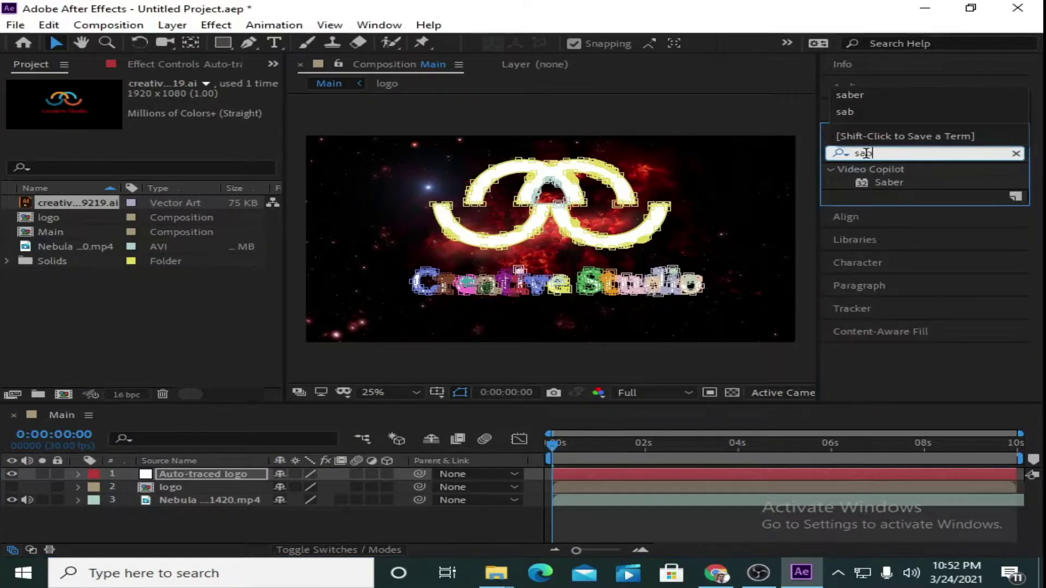
type("r")
mouse_move(881, 180)
left_mouse_down()
mouse_move(806, 278)
mouse_move(581, 459)
mouse_move(575, 476)
left_mouse_up()
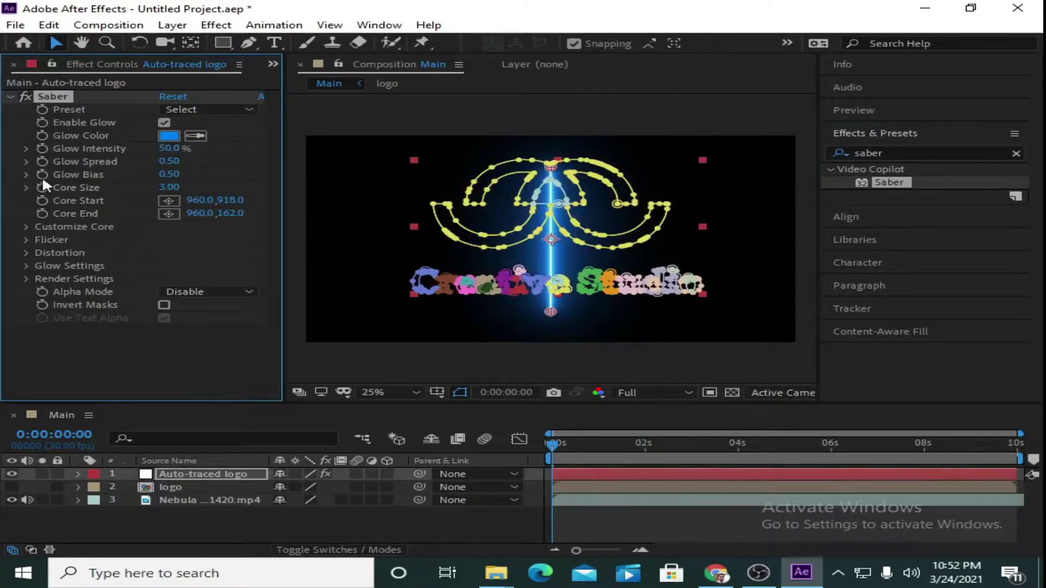
left_click(195, 107)
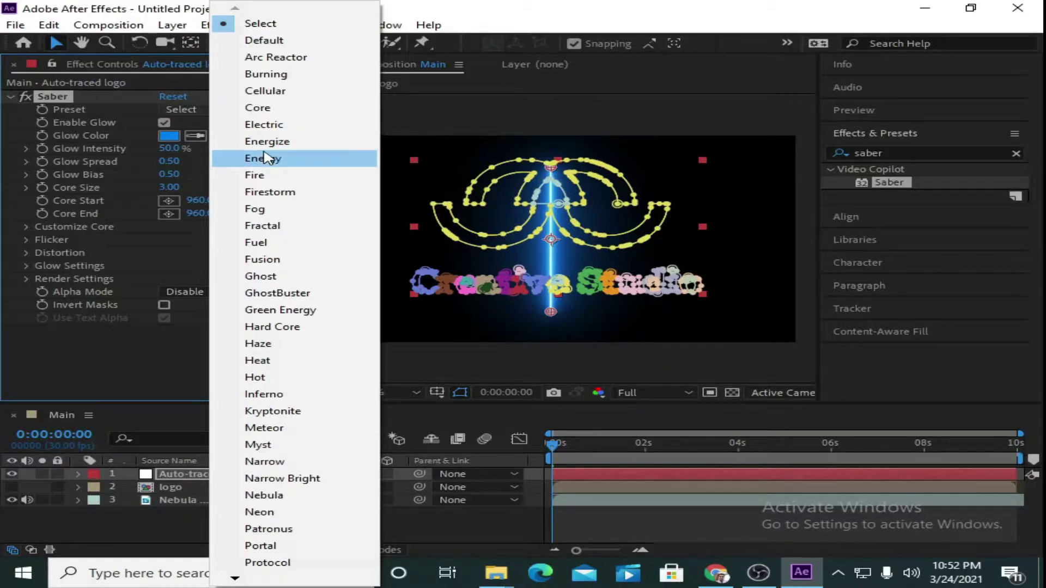
Apply Saber's Electric preset, set Core Type to Layer Masks, hide masks, glow intensity 500
left_click(265, 125)
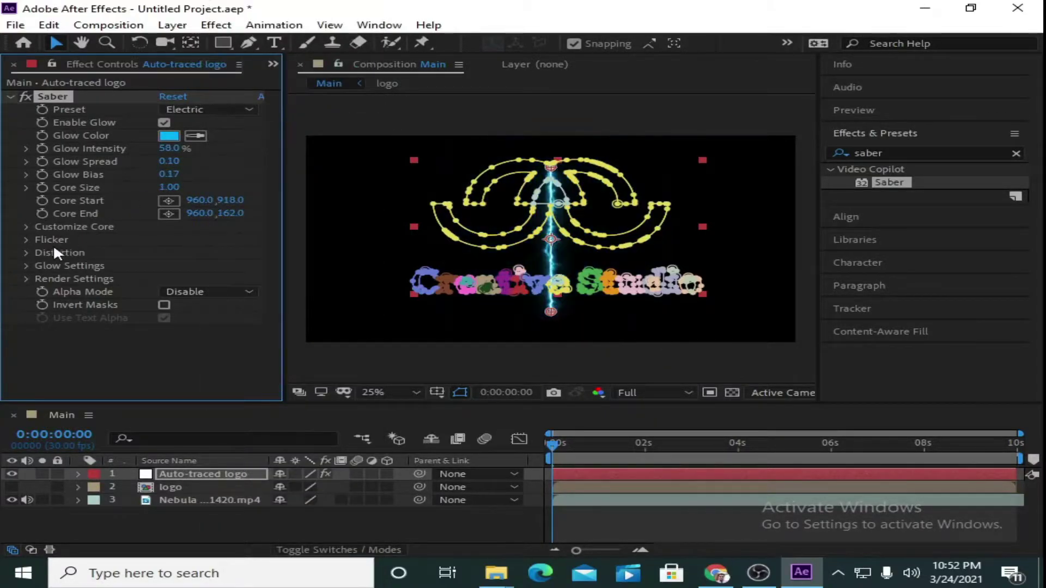
left_click(26, 226)
left_click(193, 239)
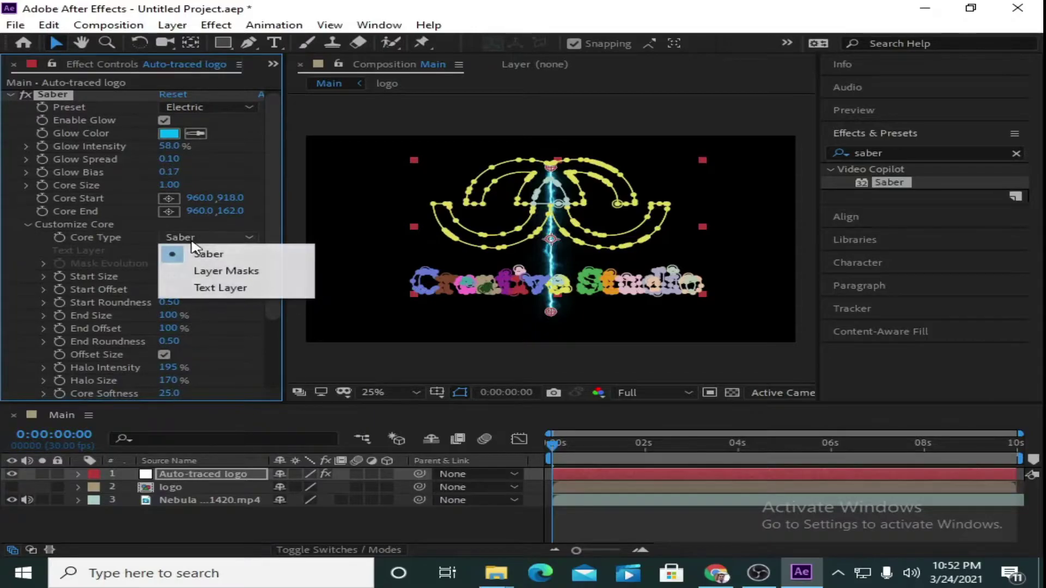
left_click(229, 269)
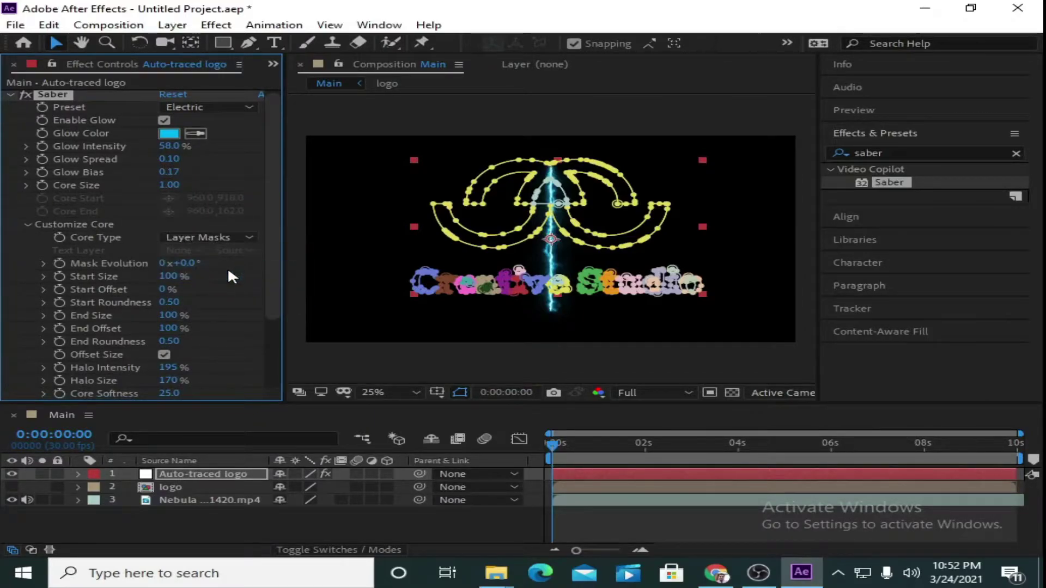
left_click(460, 392)
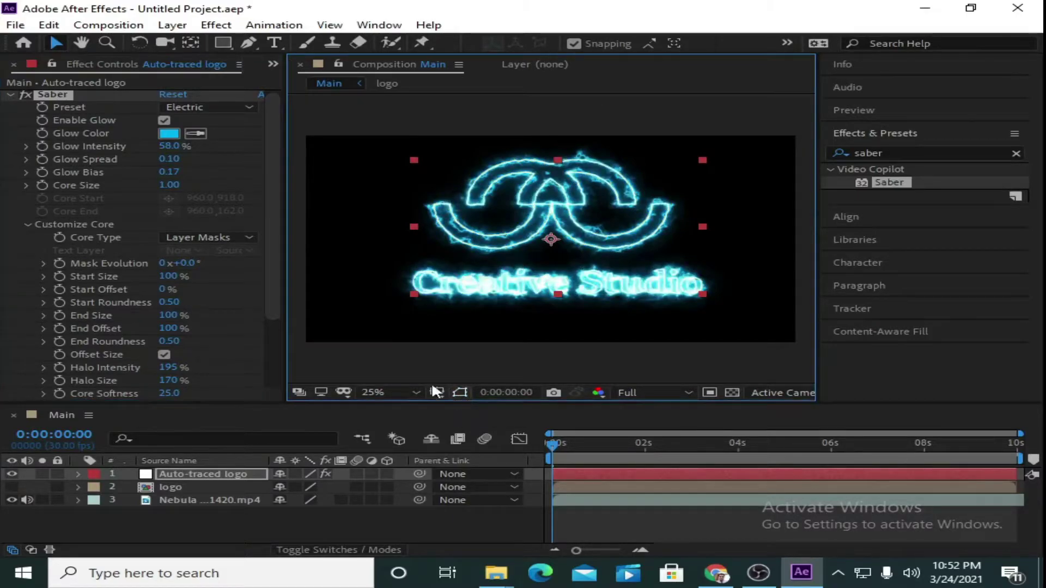
type("500")
key("Return")
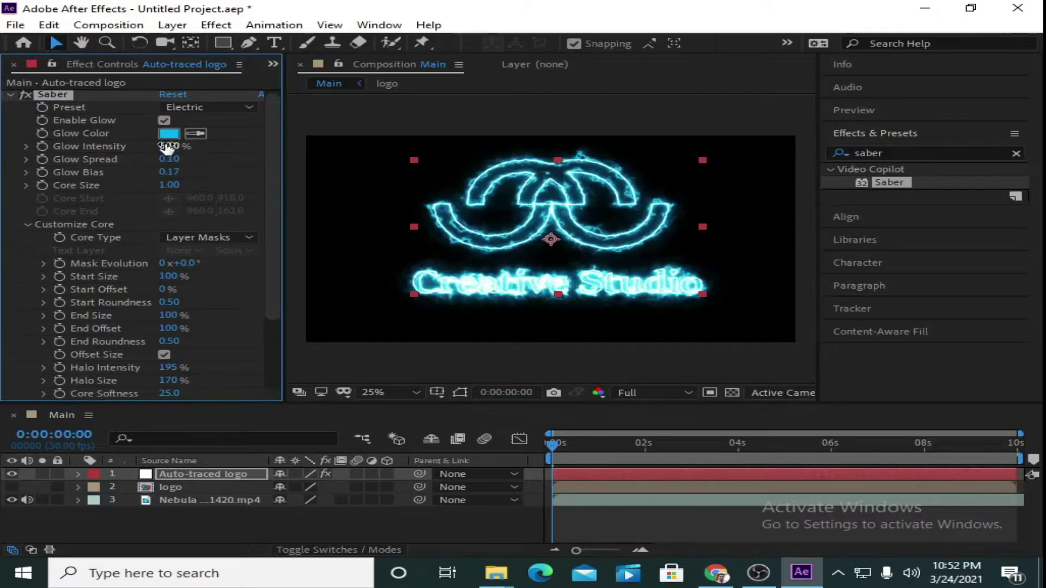
Set Saber's Glow Distortion amount to 10 with type Energy
scroll(275, 214, "down", 1)
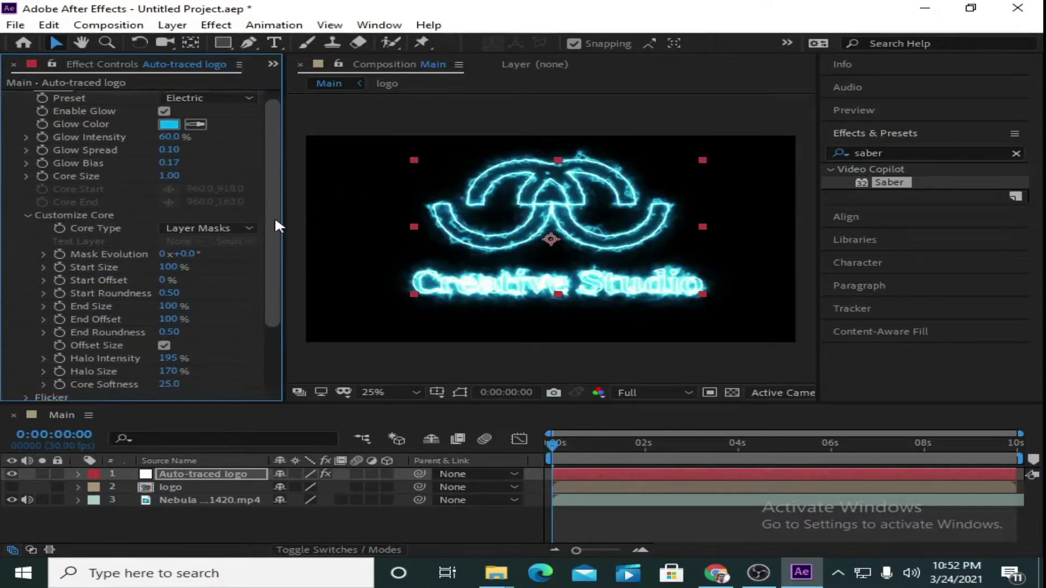
scroll(275, 223, "down", 1)
left_click_drag(275, 217, 264, 279)
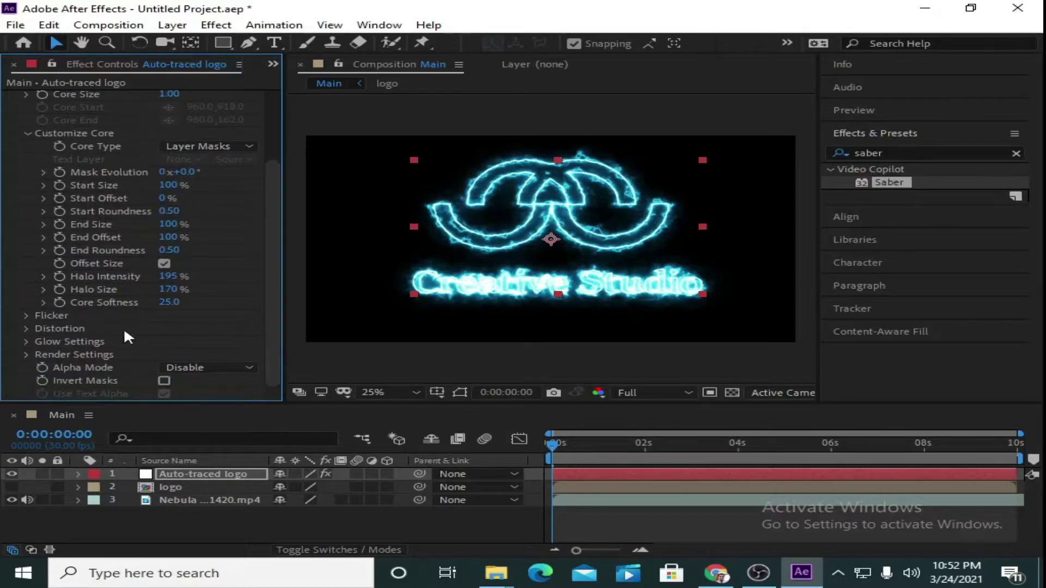
left_click(27, 329)
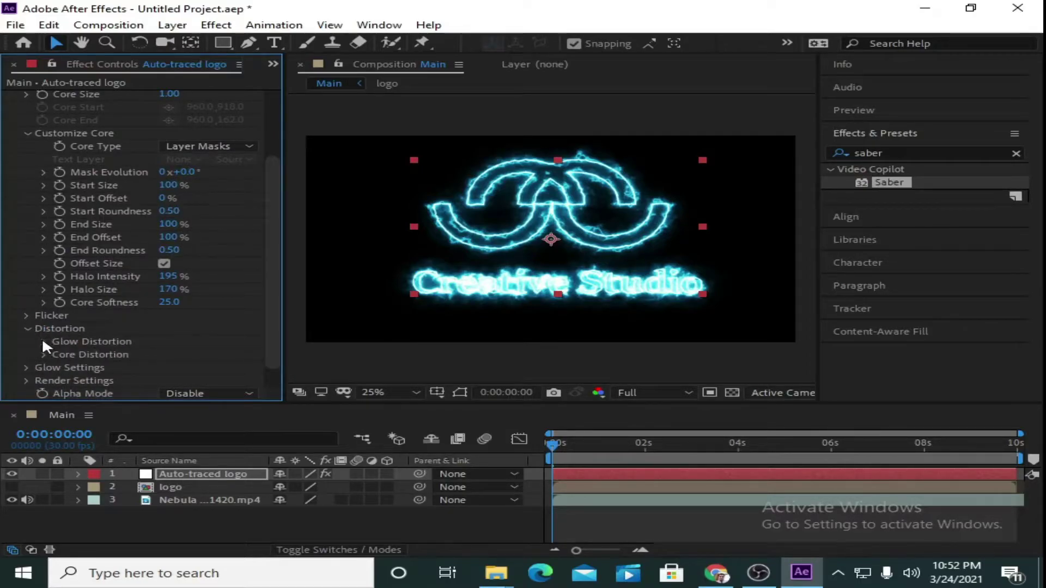
left_click(44, 341)
left_click(171, 225)
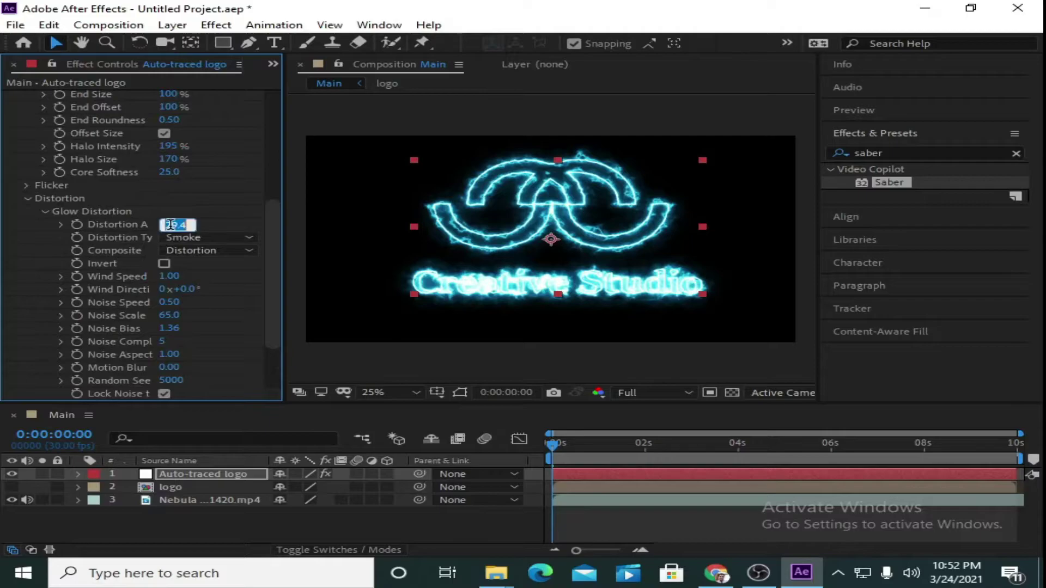
type("10")
key("Return")
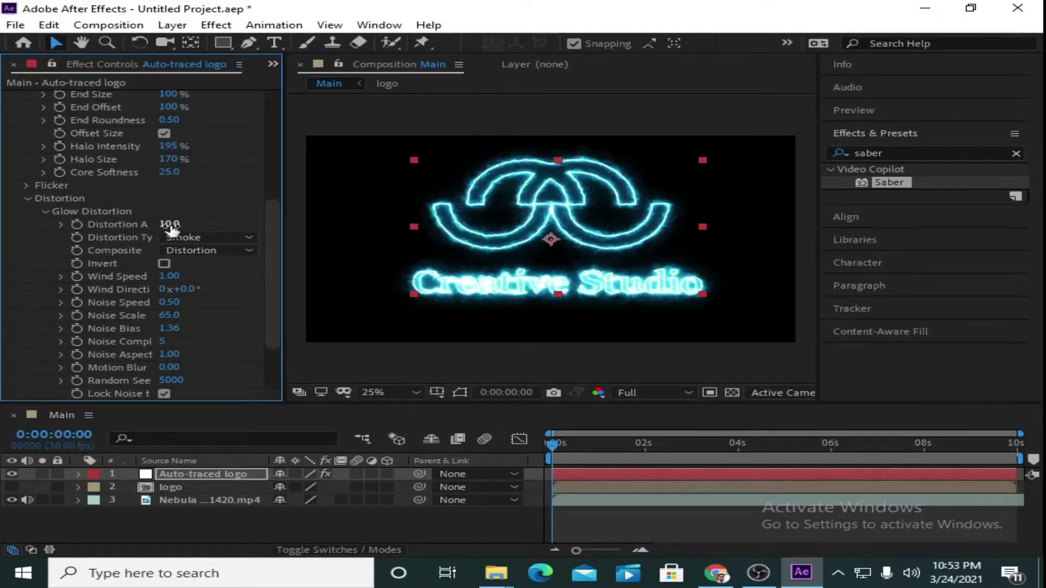
left_click(188, 237)
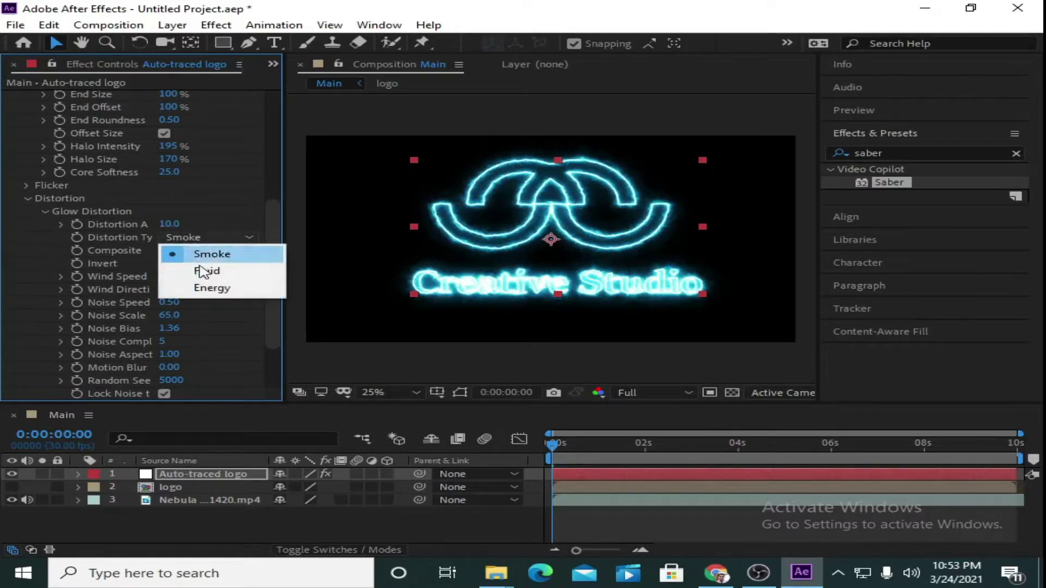
left_click(209, 288)
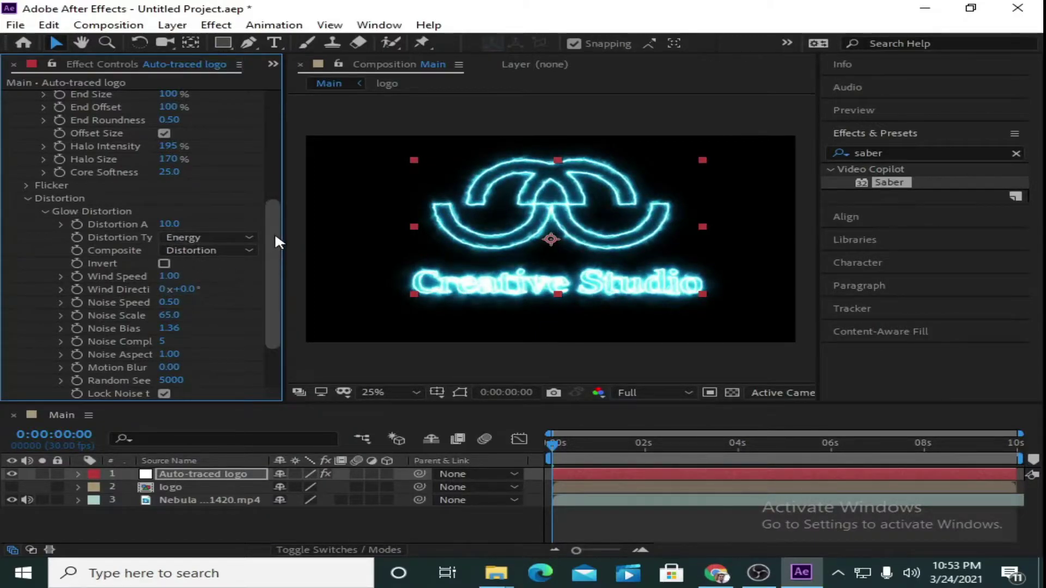
Set Saber's Composite Settings to Transparent so the nebula shows through
left_click_drag(276, 243, 279, 276)
left_click(25, 342)
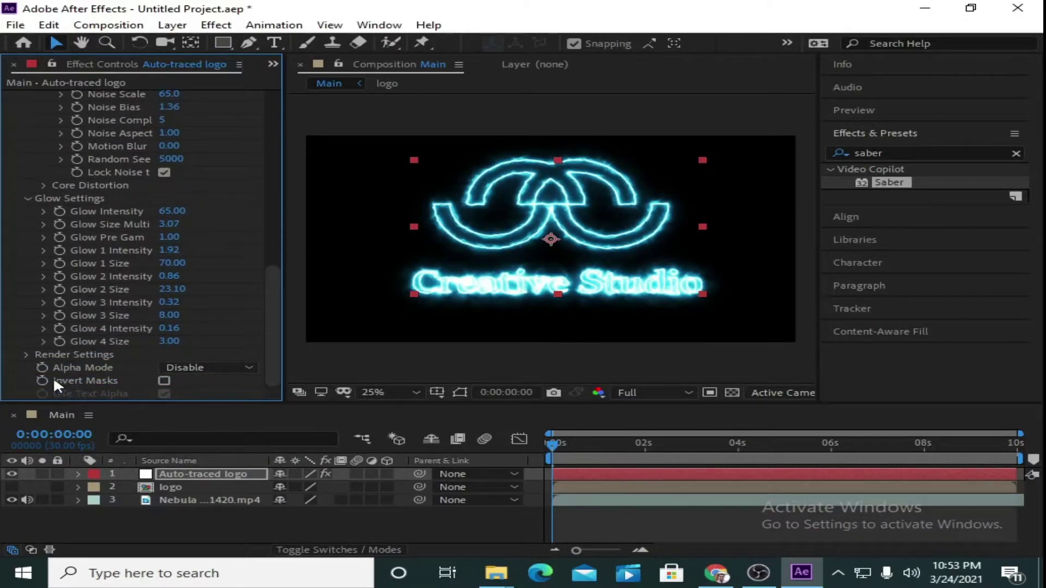
left_click(26, 351)
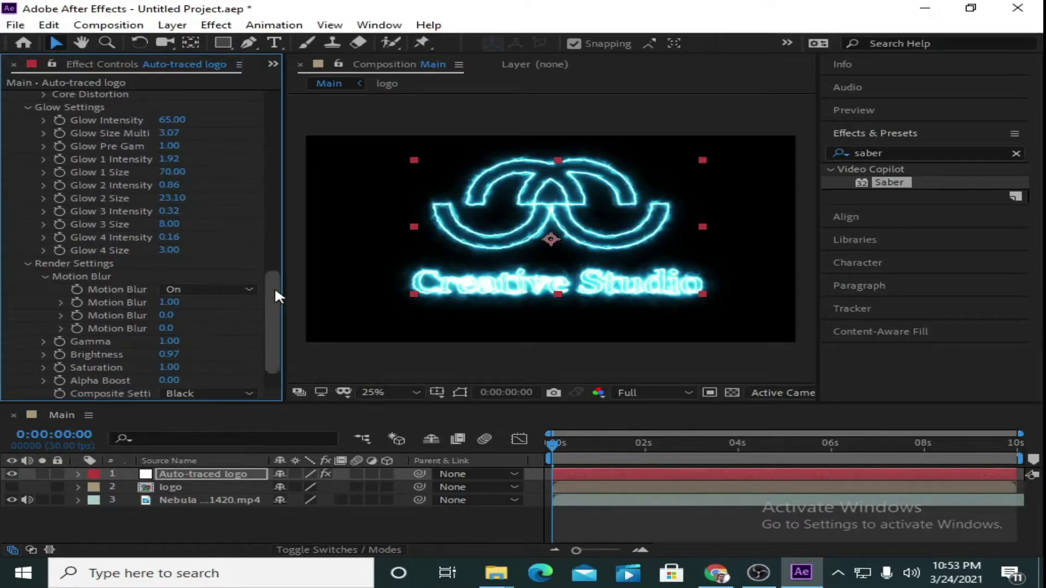
left_click_drag(275, 286, 263, 347)
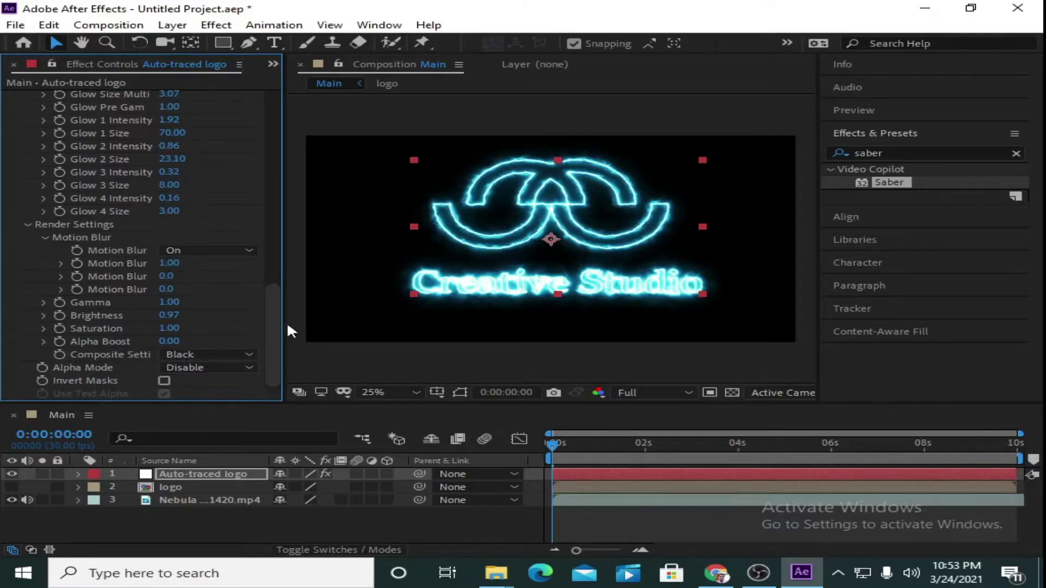
left_click(224, 354)
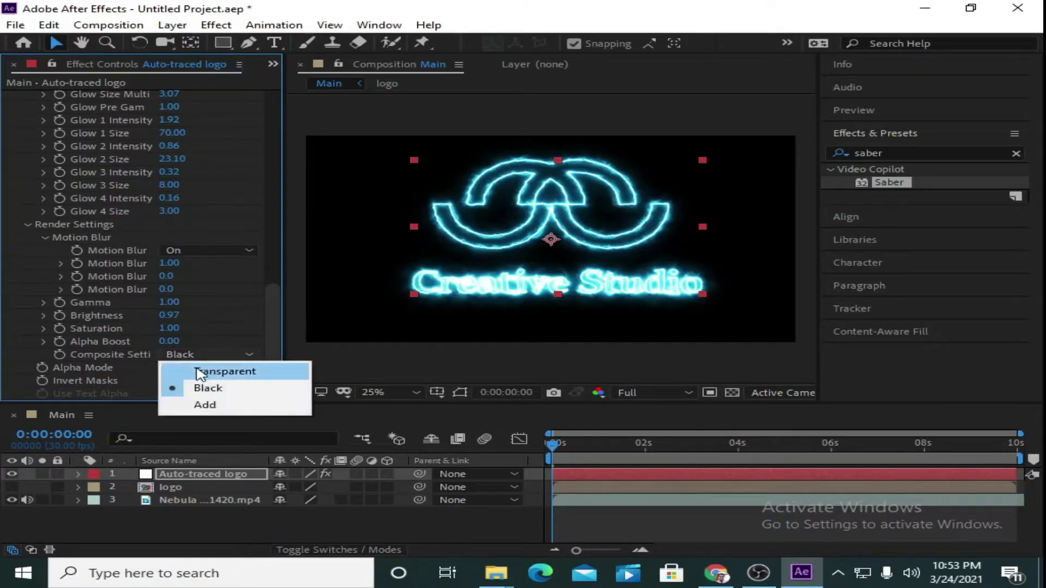
left_click(199, 372)
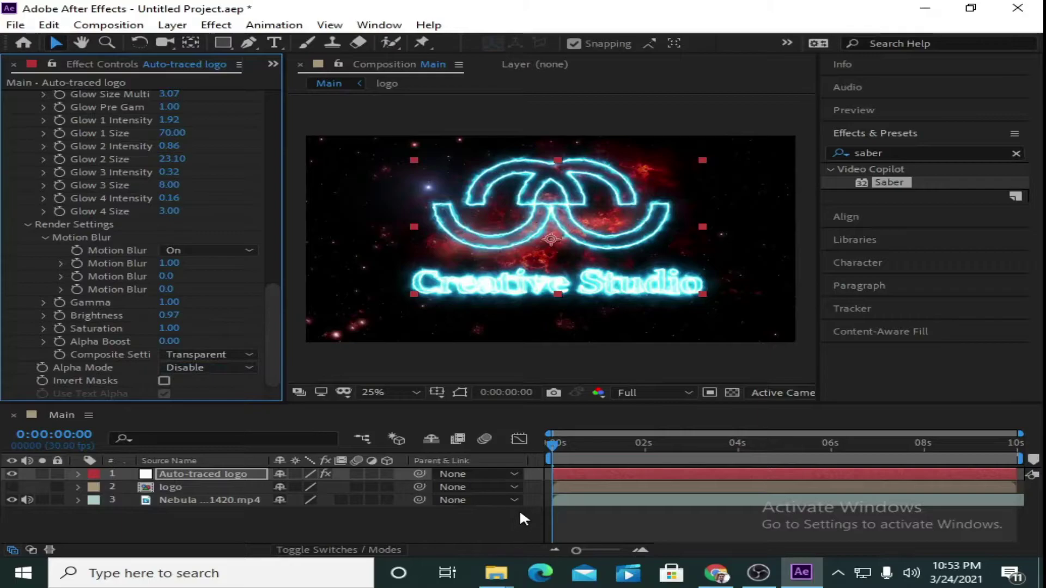
Keyframe Saber's Start Size at 0% at 0 s and 100% at 1 s
left_click_drag(275, 312, 296, 143)
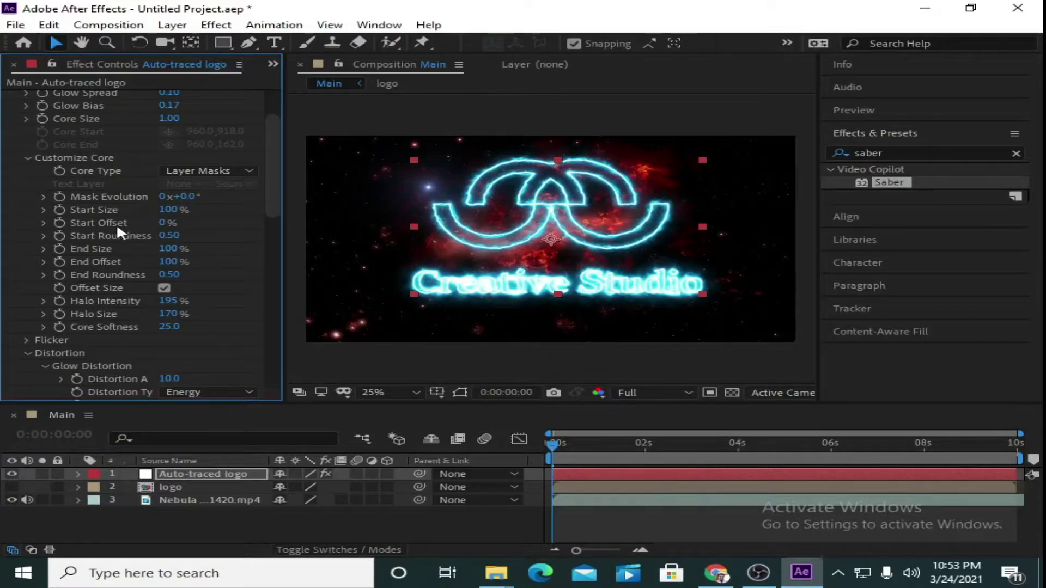
left_click(62, 211)
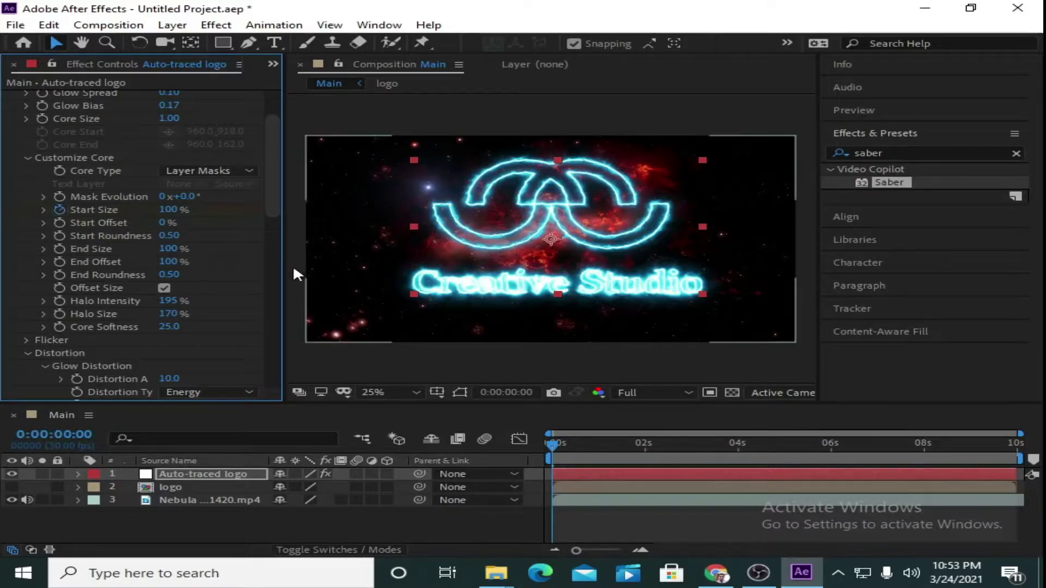
left_click(168, 209)
type("0")
key("Return")
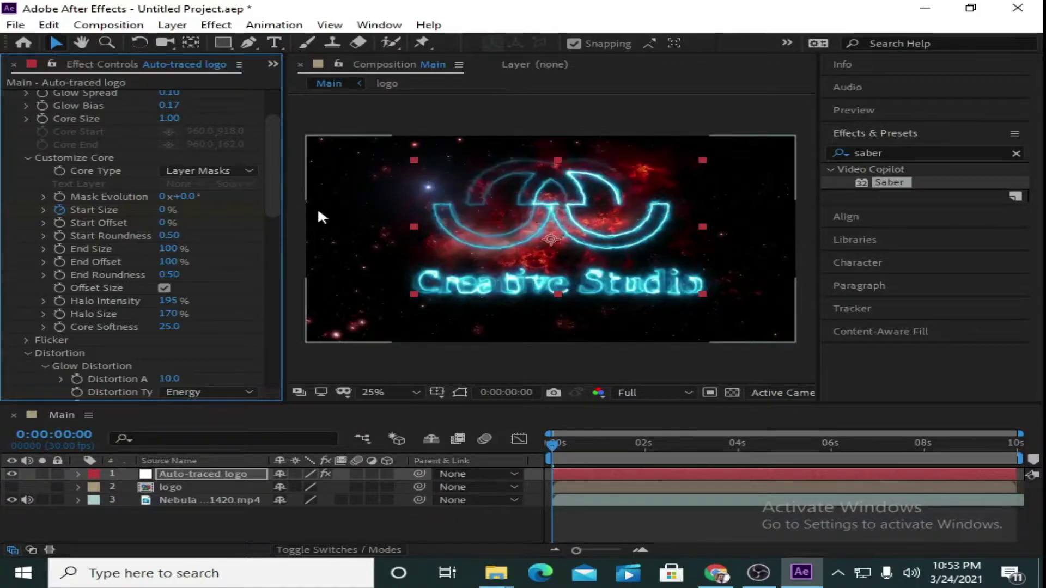
left_click_drag(578, 553, 588, 548)
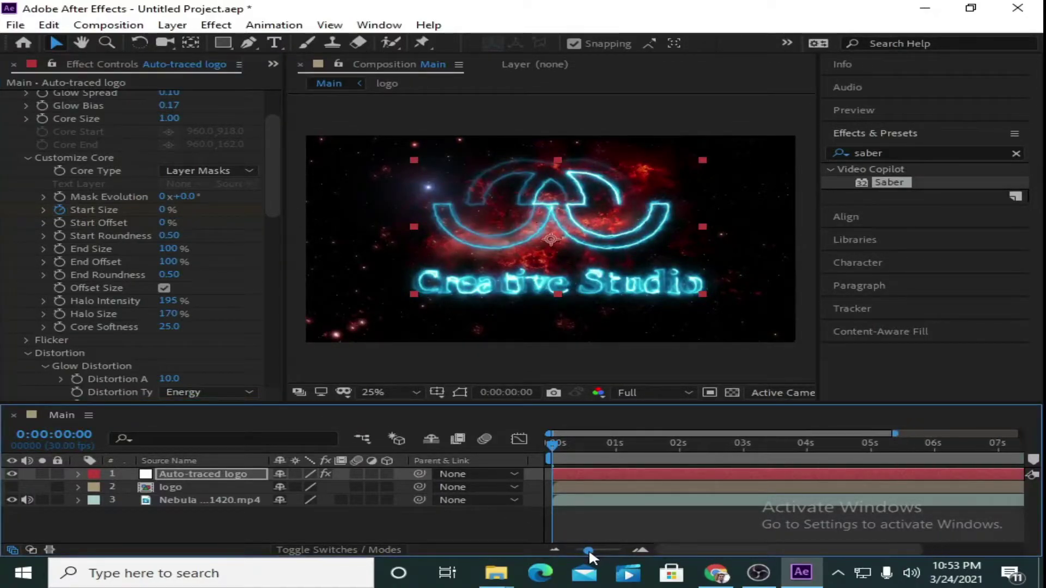
key("space")
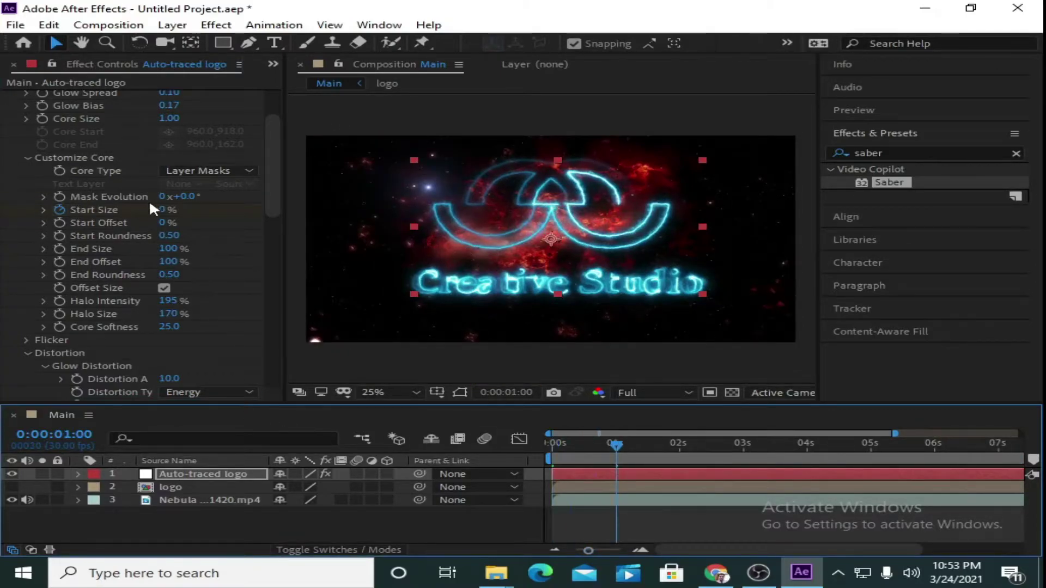
left_click(167, 210)
type("100")
key("Return")
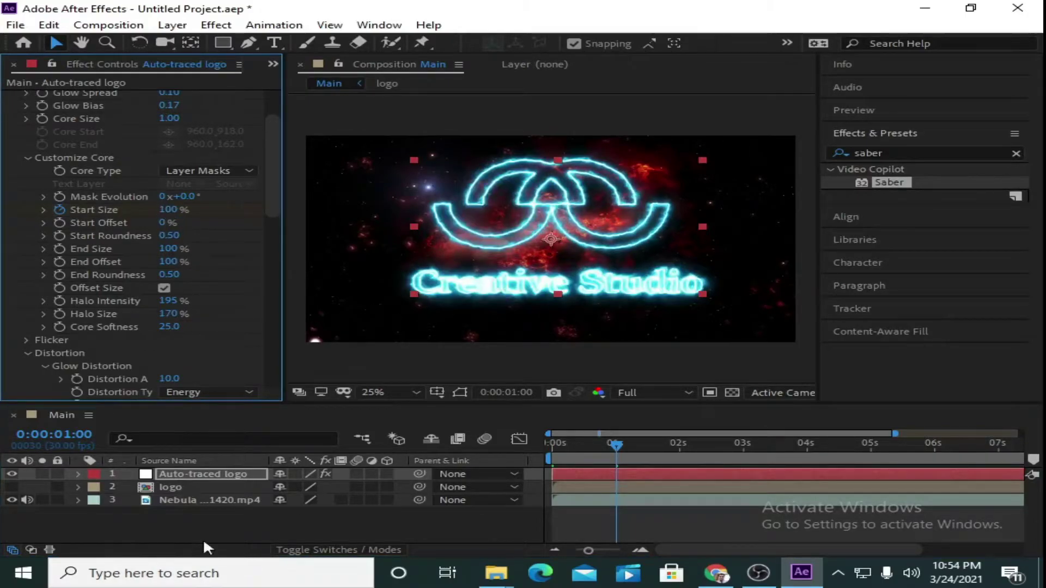
Hold Start Size at 100% with a 2 s keyframe, drop it to 0% at 3 s, then rewind to 0 s
left_click(172, 472)
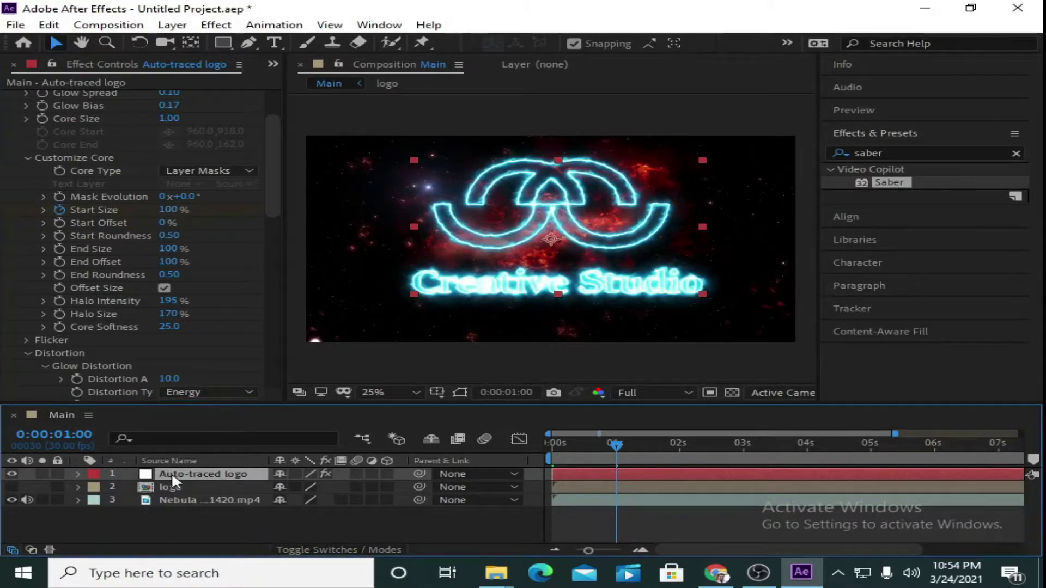
key("m")
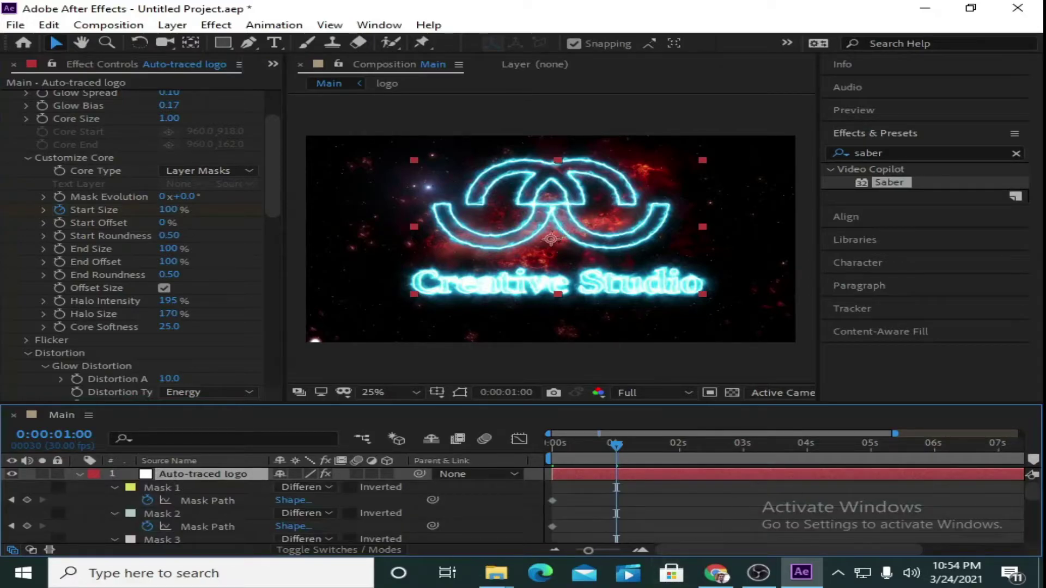
left_click_drag(1035, 496, 1037, 544)
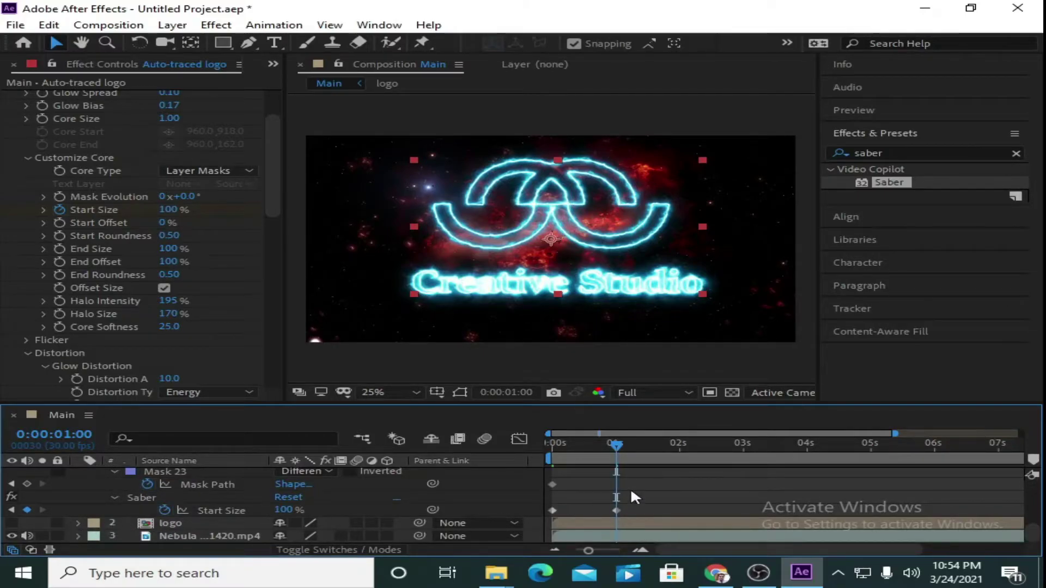
key("shift+Page_Down")
key("shift+Page_Down")
key("shift+Page_Down")
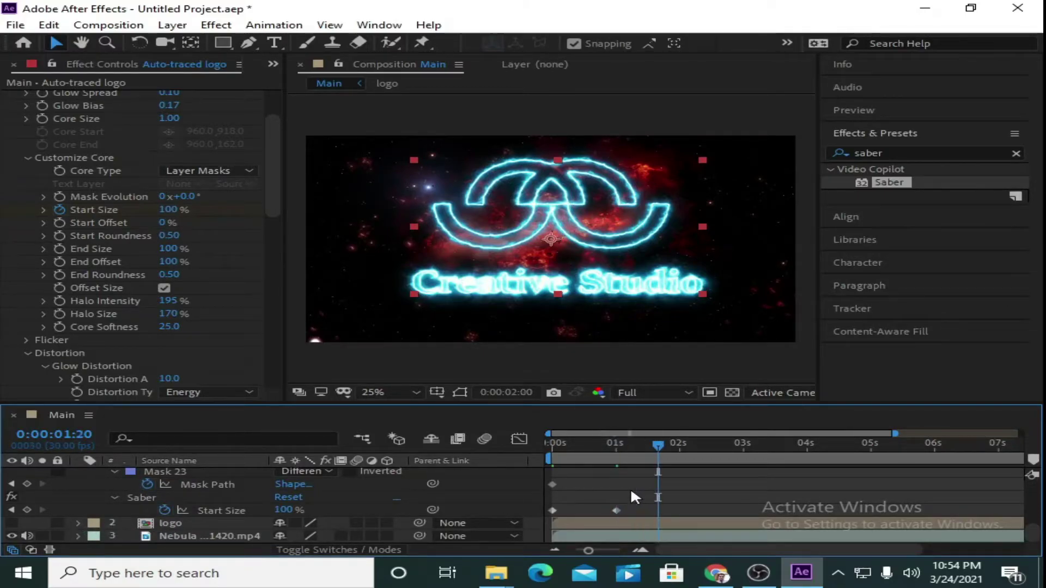
left_click(27, 508)
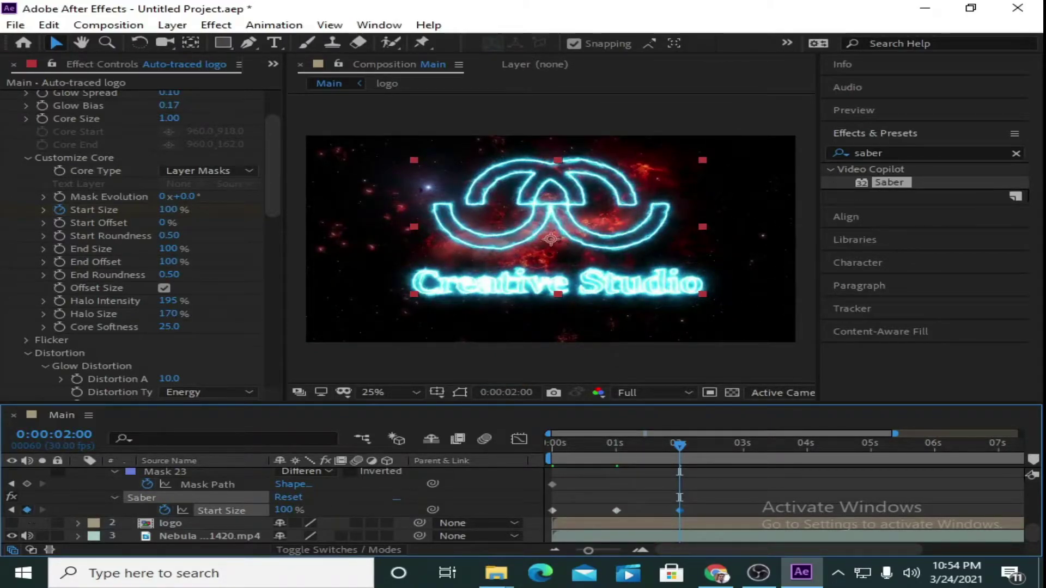
key("shift+Page_Down")
key("shift+Page_Down")
key("shift+Page_Down")
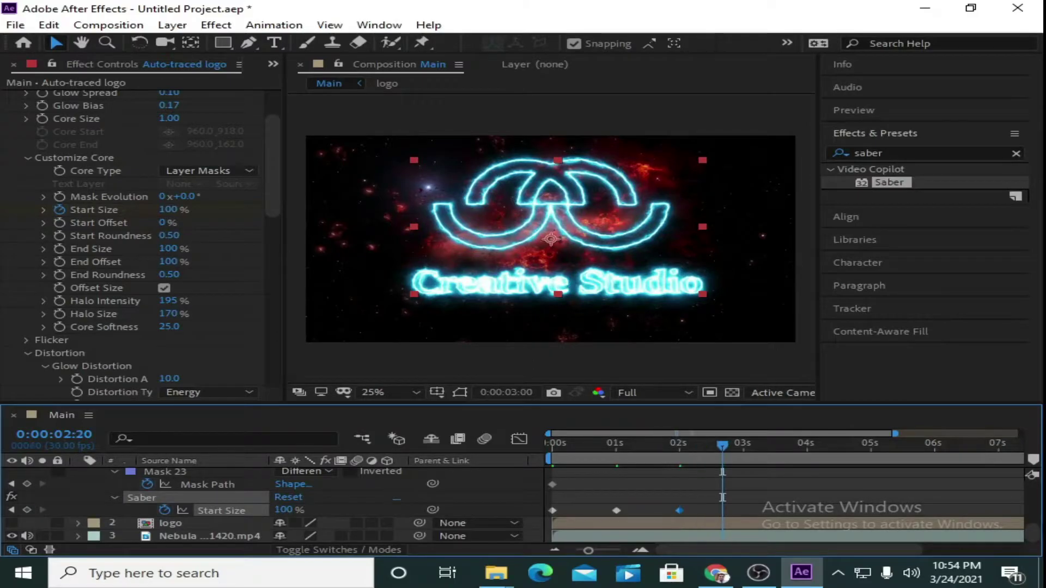
left_click(289, 510)
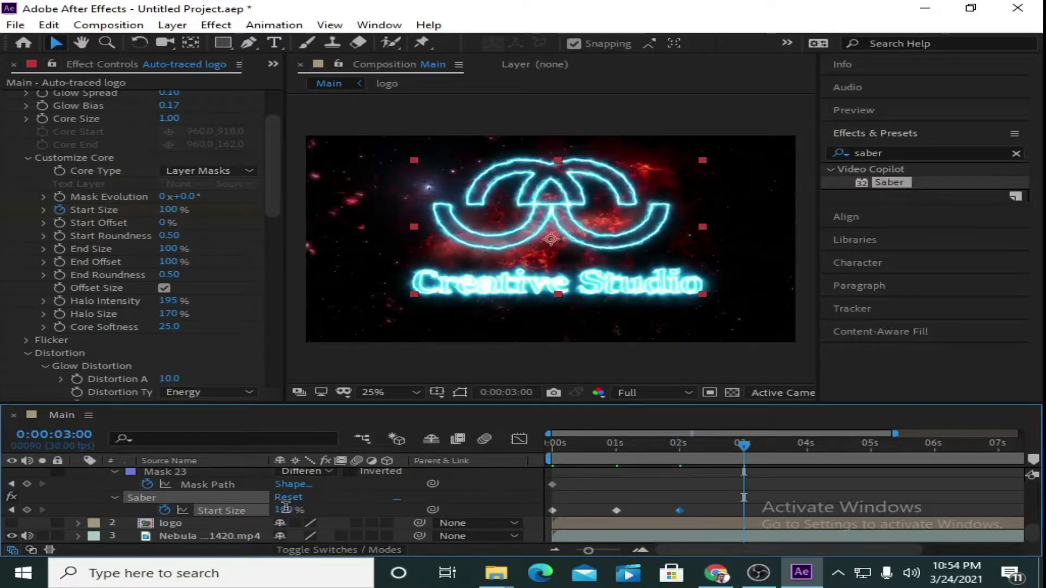
type("0")
key("Return")
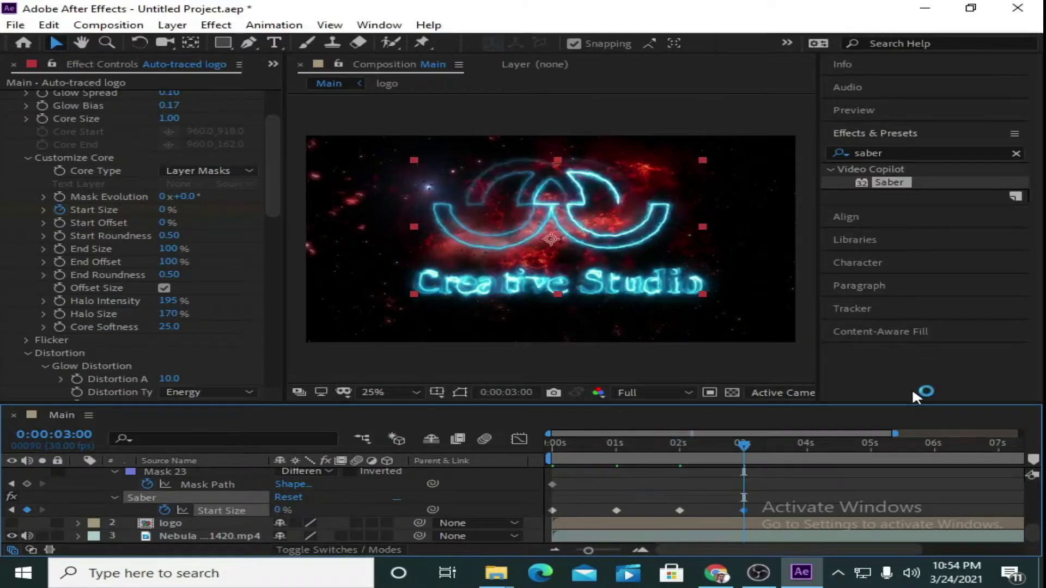
left_click_drag(744, 443, 529, 446)
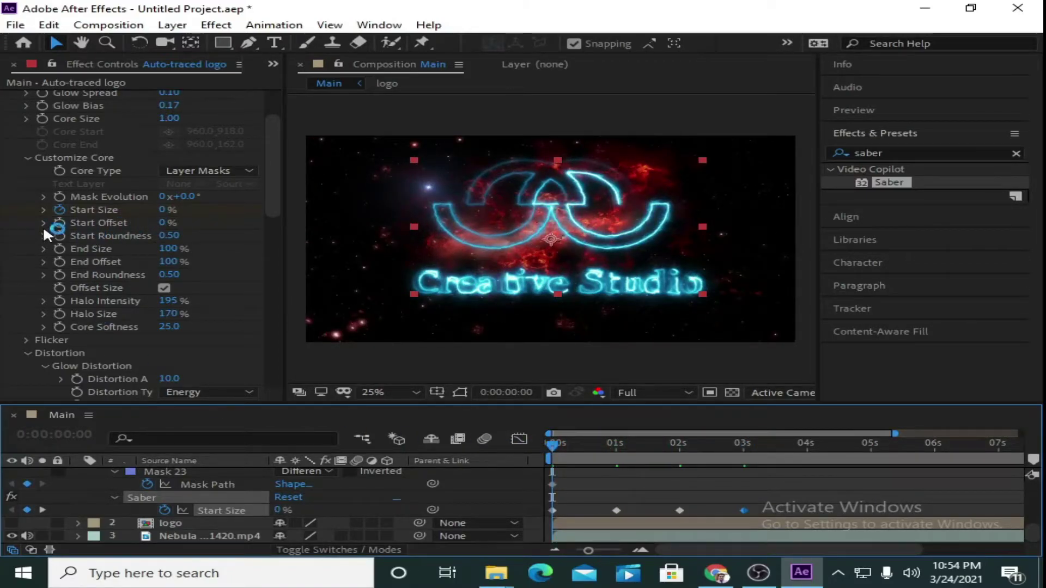
Keyframe Saber's Start Offset from 100% at 0 s to 0% at 3 s
left_click(59, 223)
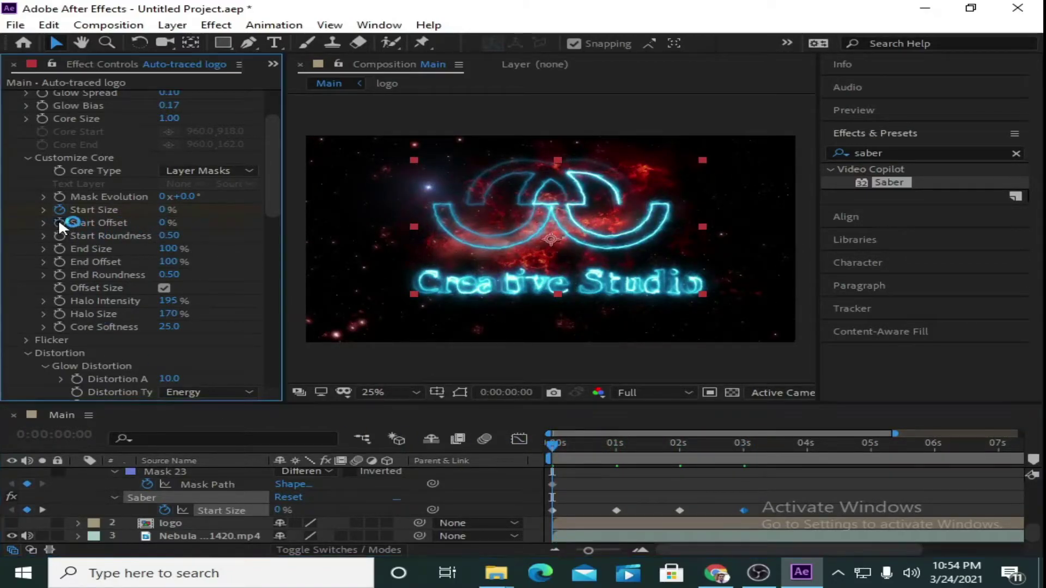
left_click(163, 222)
type("100")
key("Return")
key("space")
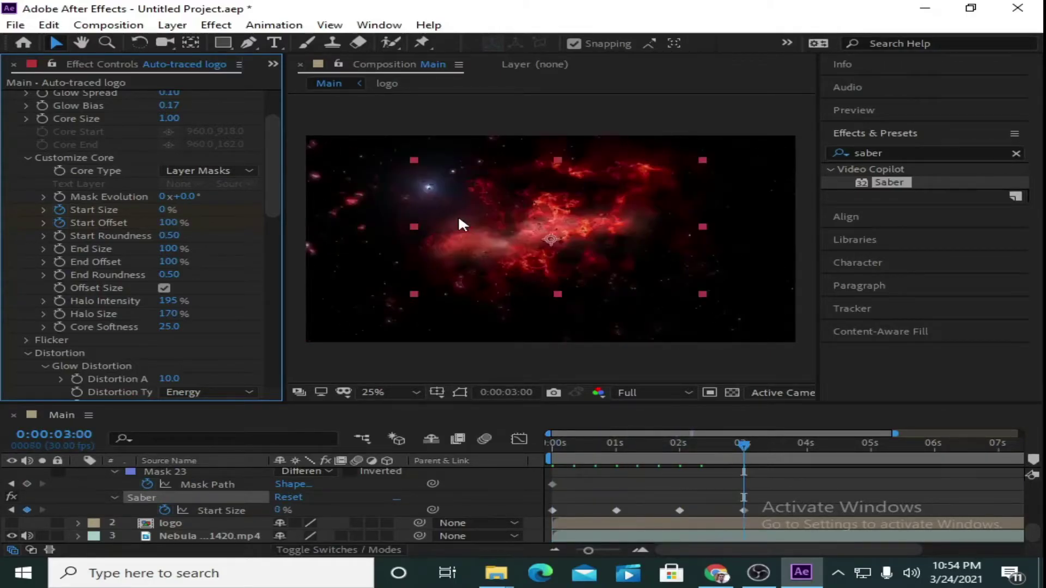
left_click(169, 223)
type("0")
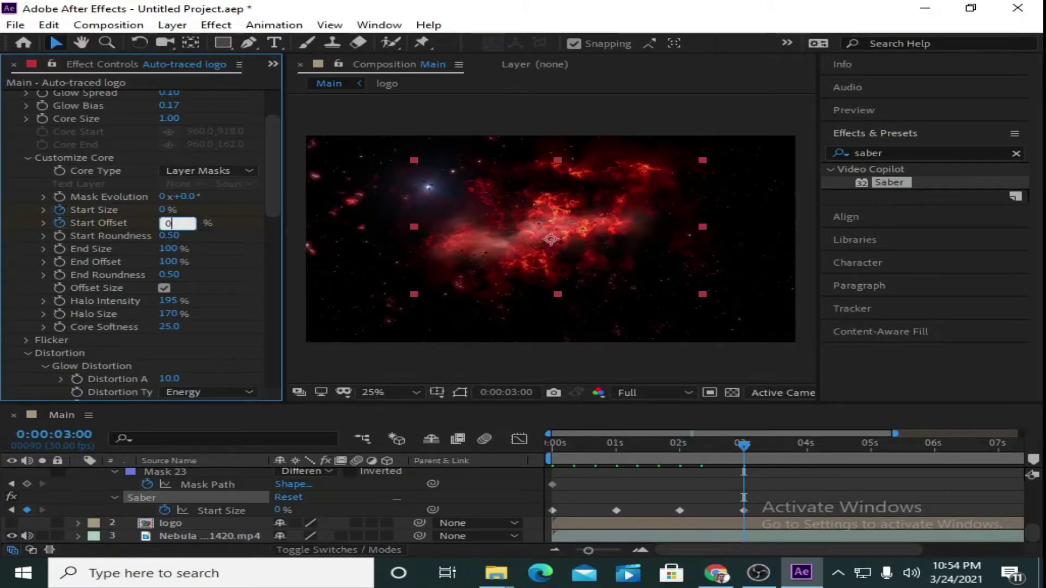
key("Return")
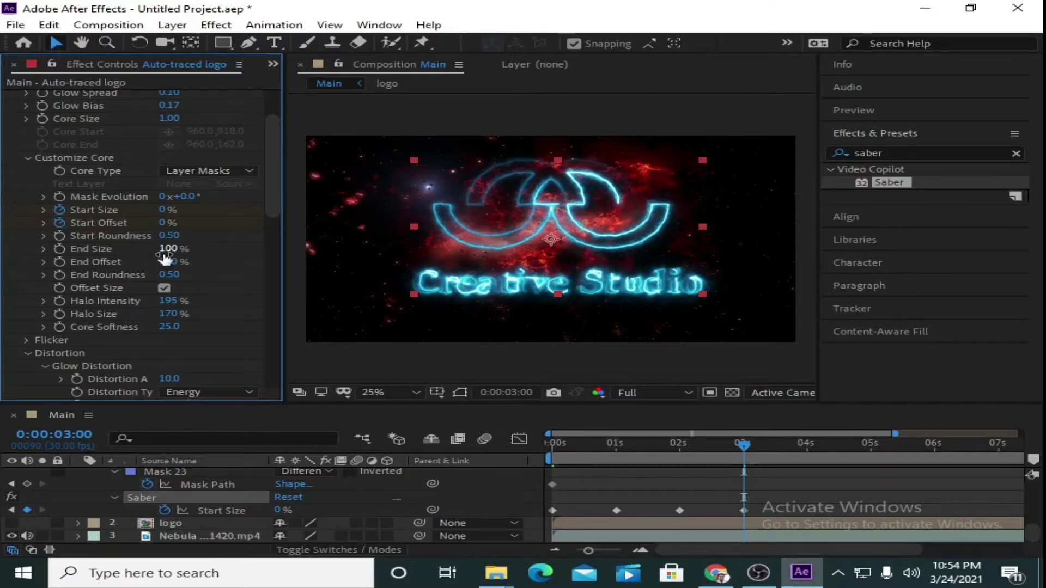
Set End Size to 0% and End Offset to 0% at 4 s, then rewind to the start
left_click(170, 249)
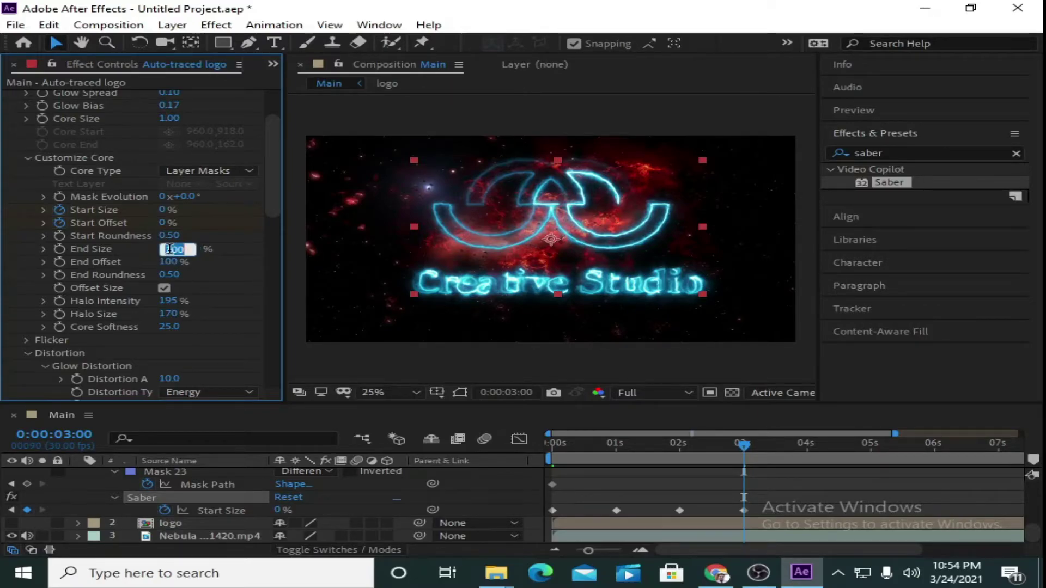
type("0")
key("Return")
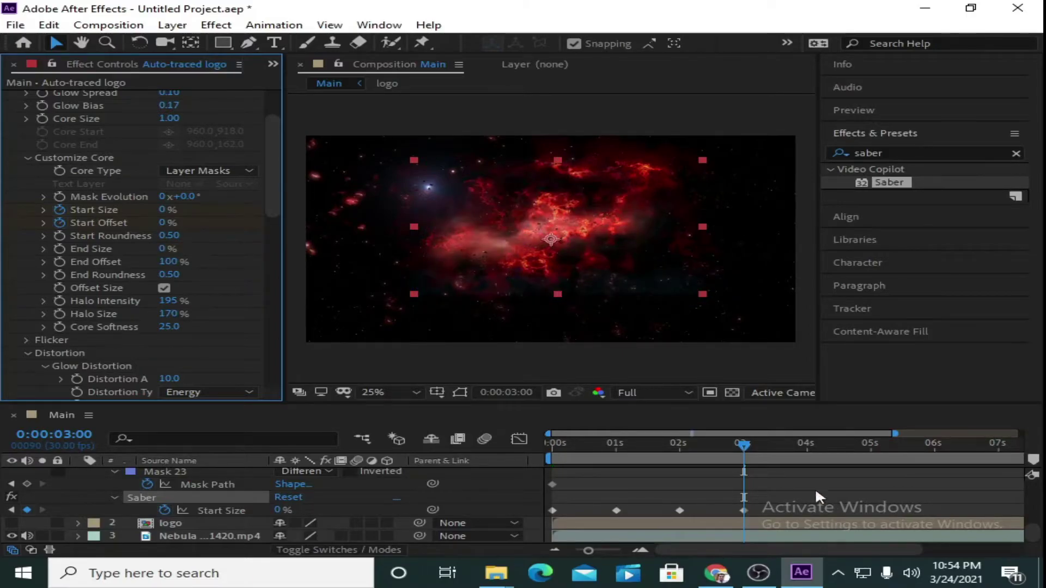
key("shift+Page_Up")
key("shift+Page_Up")
key("shift+Page_Up")
key("shift+Page_Up")
key("shift+Page_Up")
key("shift+Page_Up")
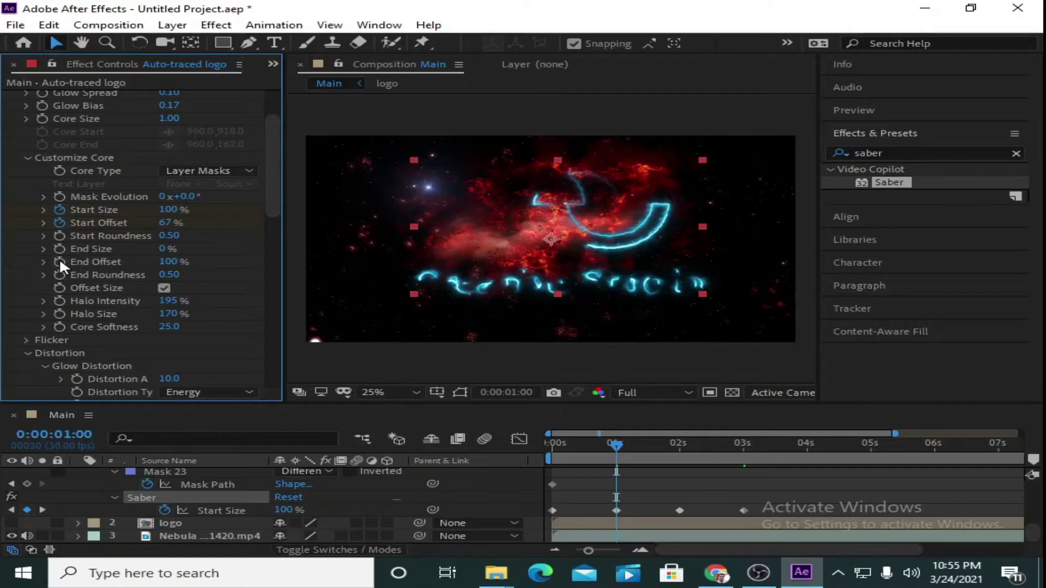
key("space")
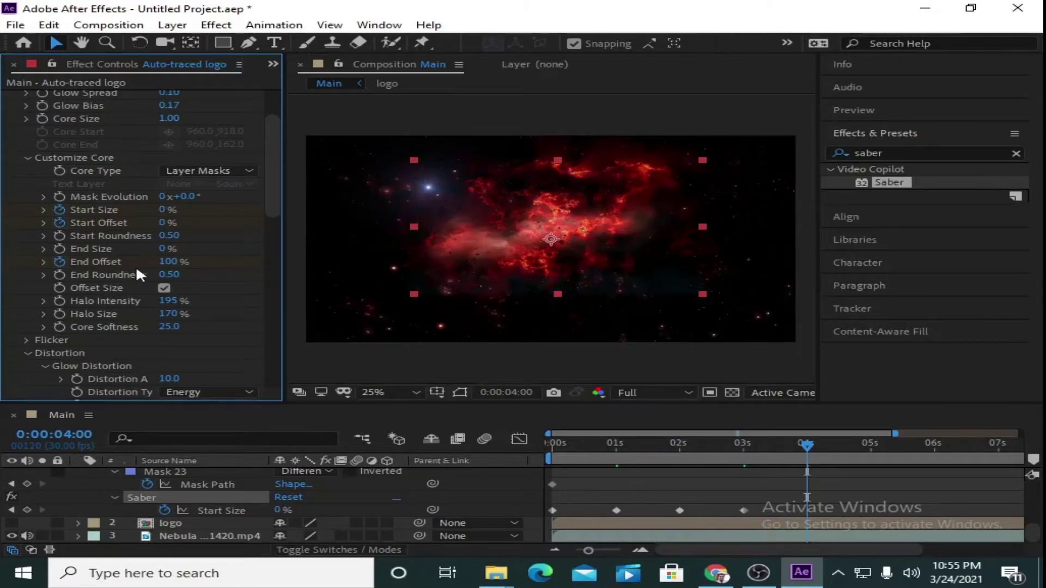
left_click(168, 263)
type("0")
key("Return")
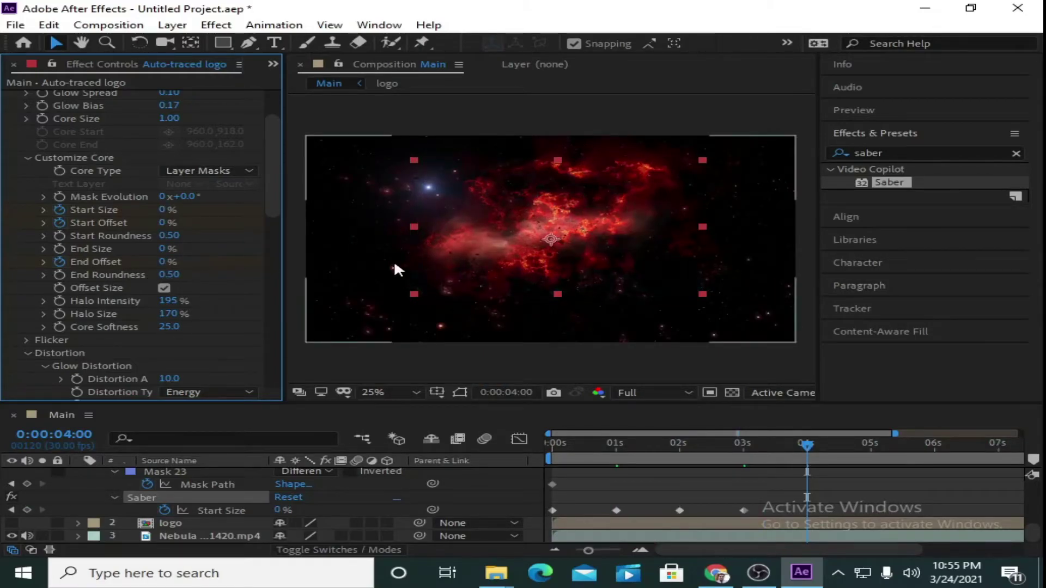
left_click_drag(806, 450, 489, 446)
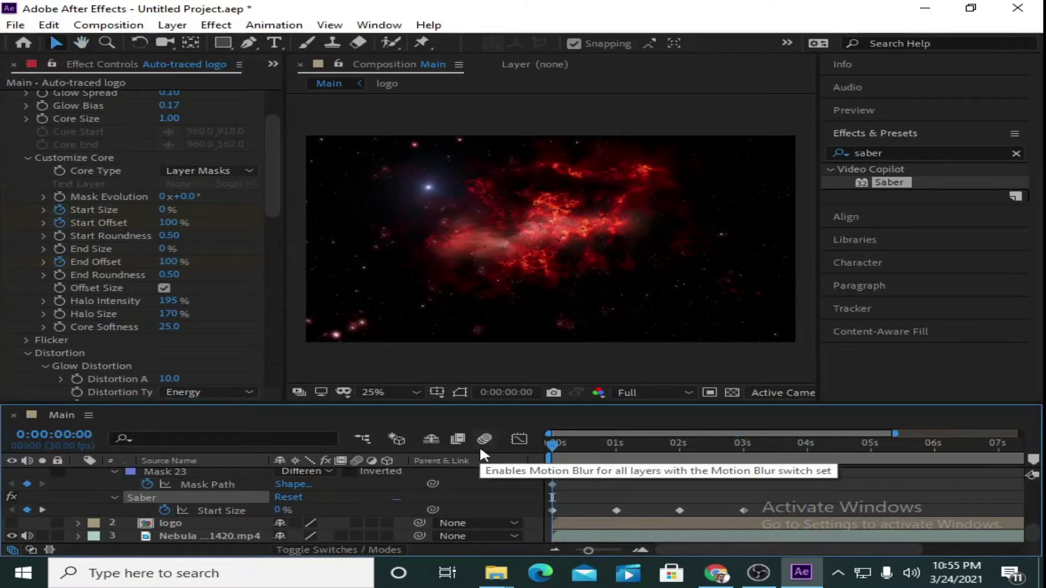
key("space")
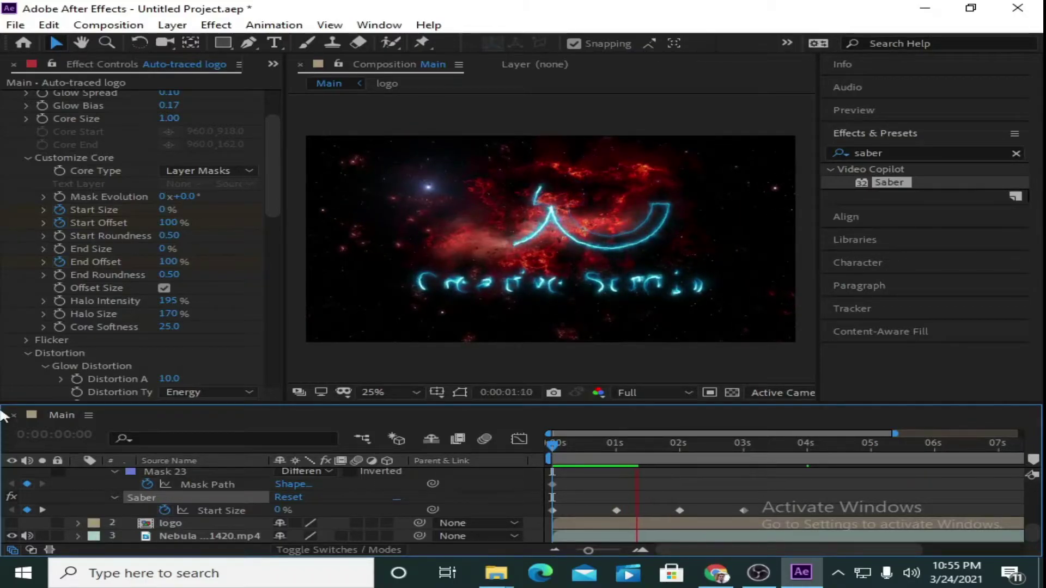
key("space")
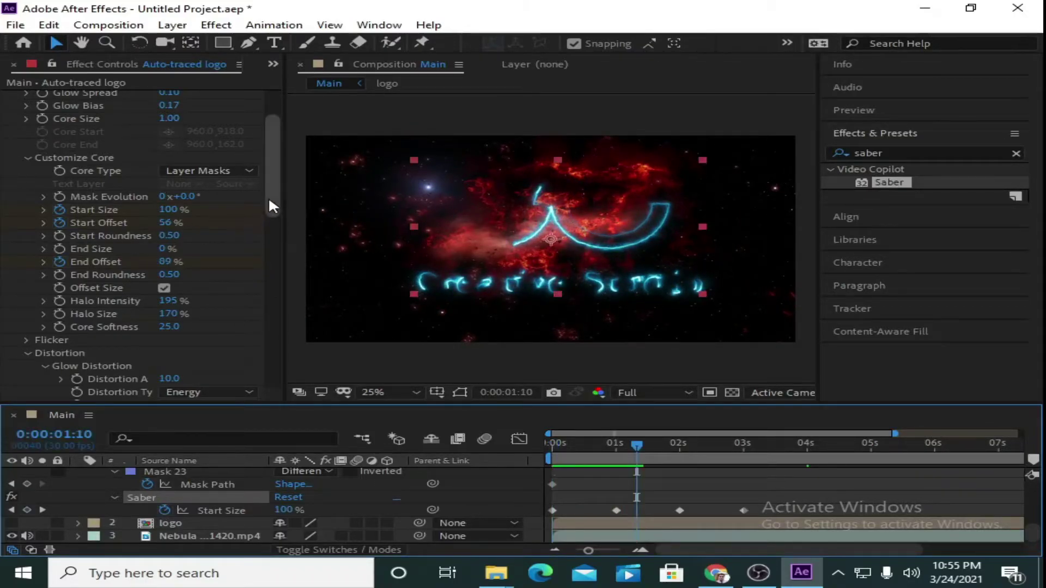
Duplicate the Saber effect with Ctrl+D to create Saber 2, collapsing both effects
left_click_drag(267, 196, 267, 155)
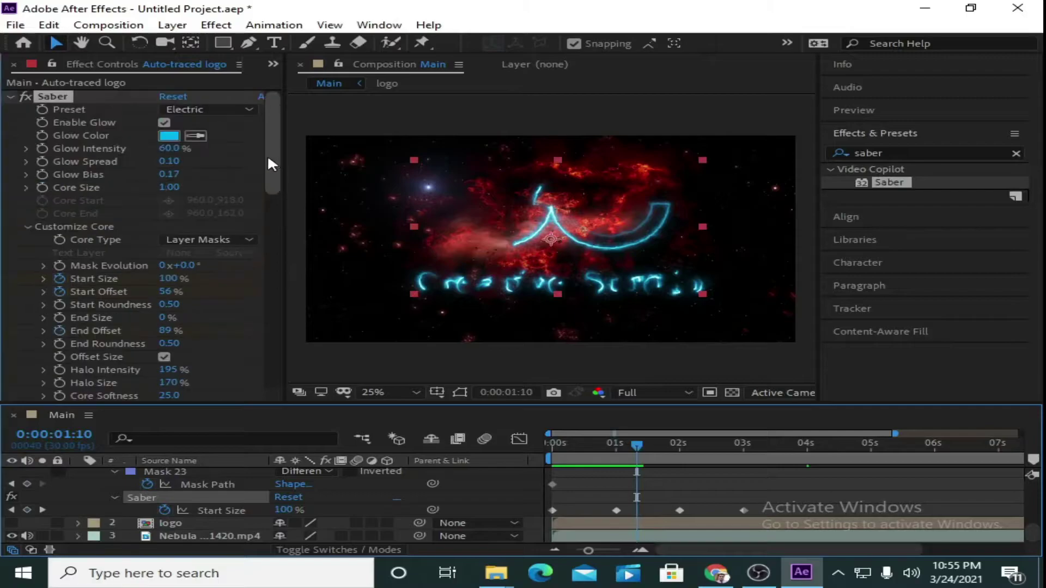
left_click(10, 98)
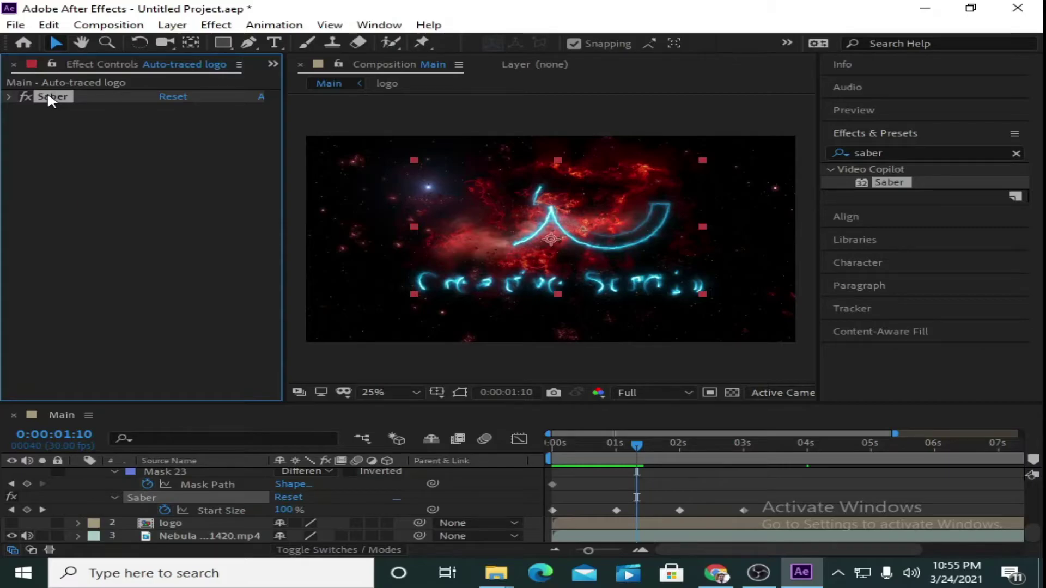
key("ctrl+d")
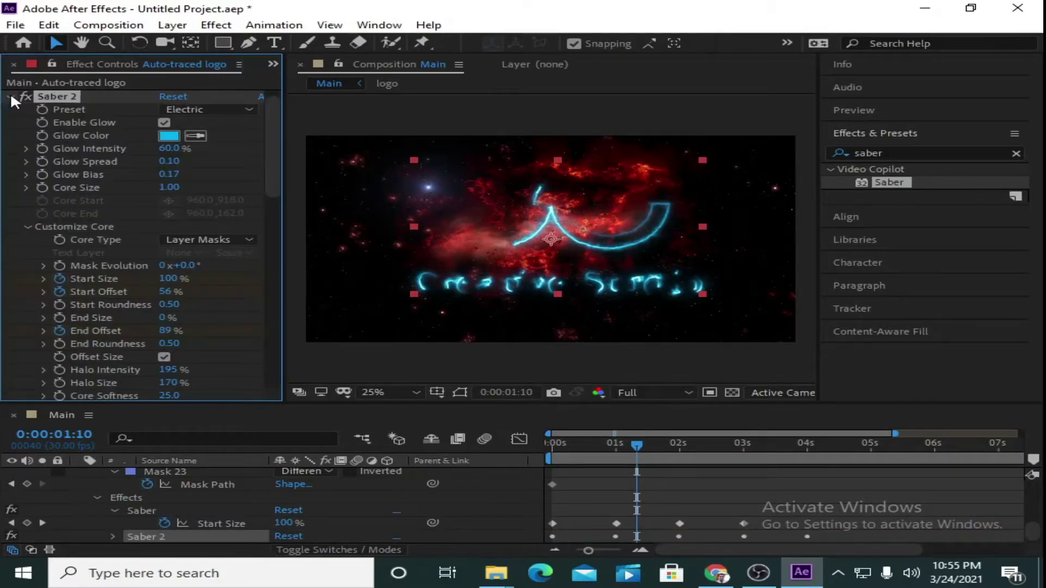
left_click(10, 96)
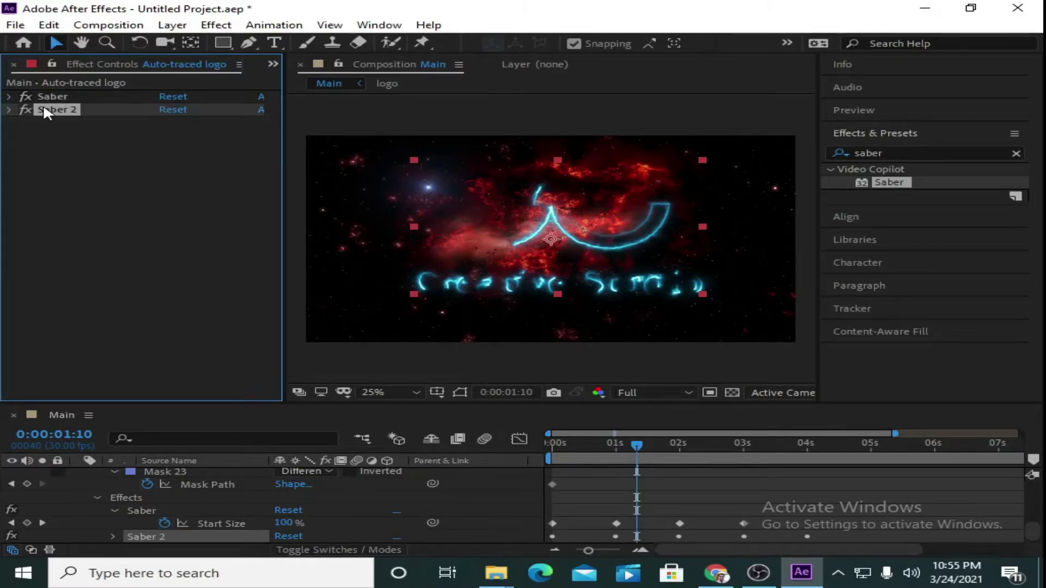
Shift all of Saber 2's keyframes so its animation starts at 15 frames
key("u")
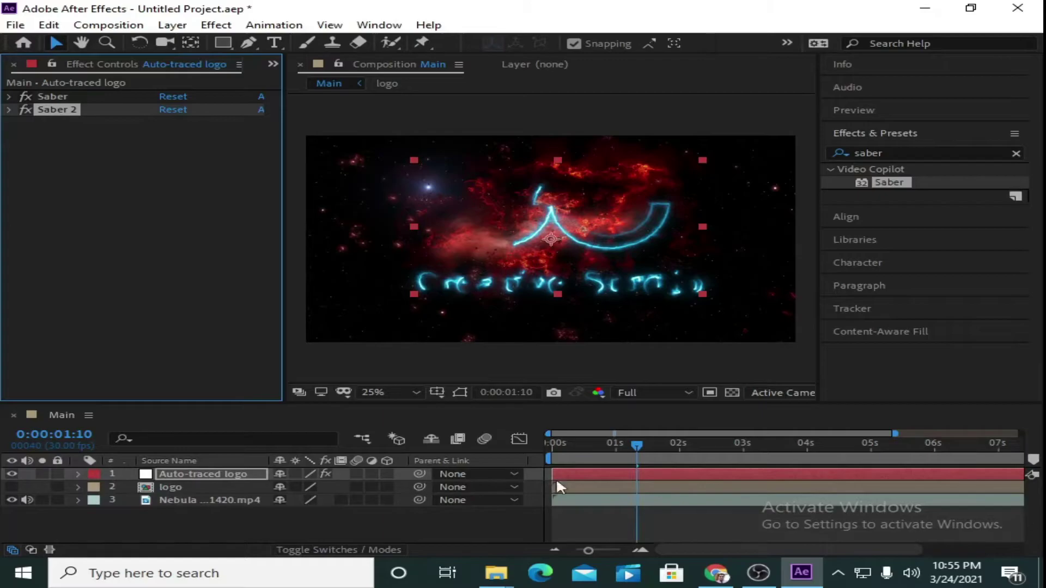
key("u")
left_click_drag(1033, 490, 1024, 534)
left_click_drag(636, 445, 555, 452)
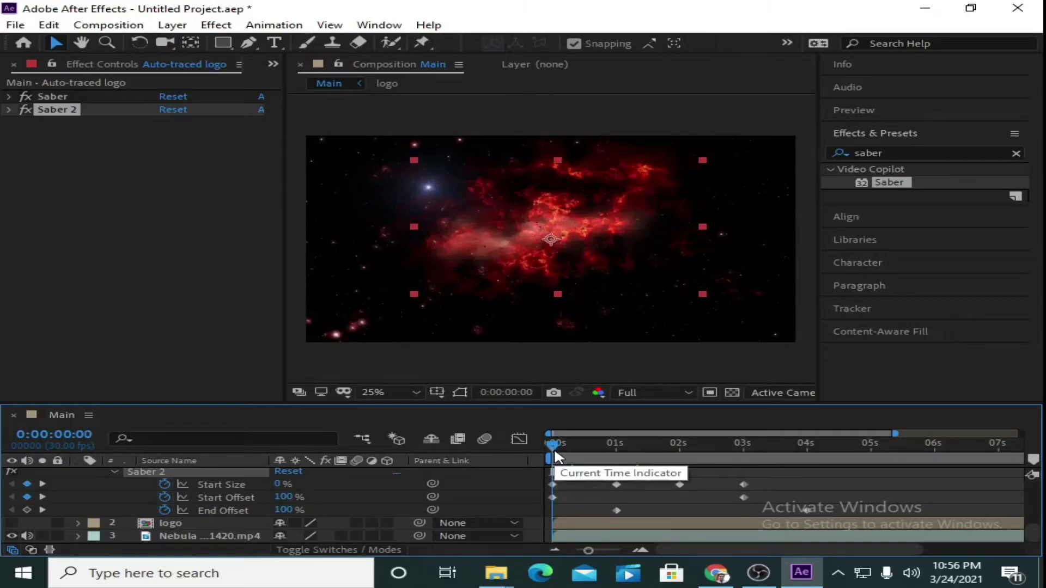
key("space")
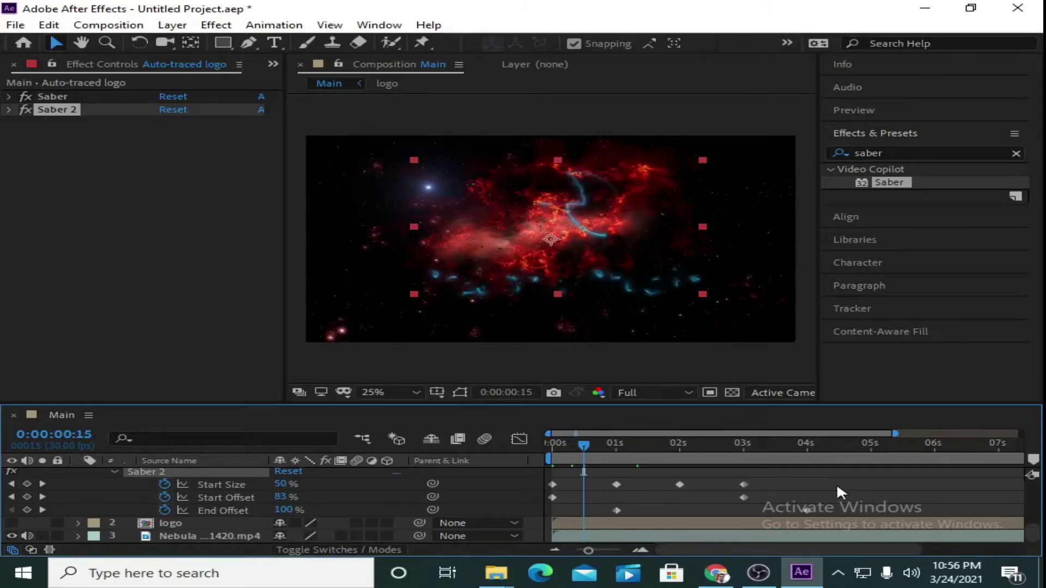
left_click_drag(836, 476, 582, 486)
left_click(63, 110)
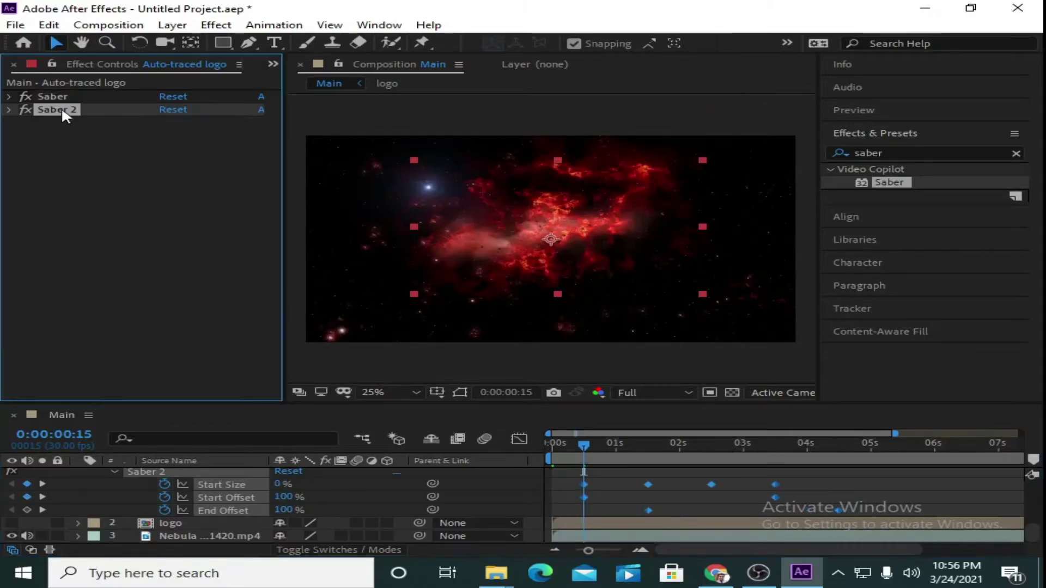
Set Saber 2's Composite Setting to Add and preview both sabers over the nebula
left_click(9, 109)
left_click_drag(279, 152, 204, 372)
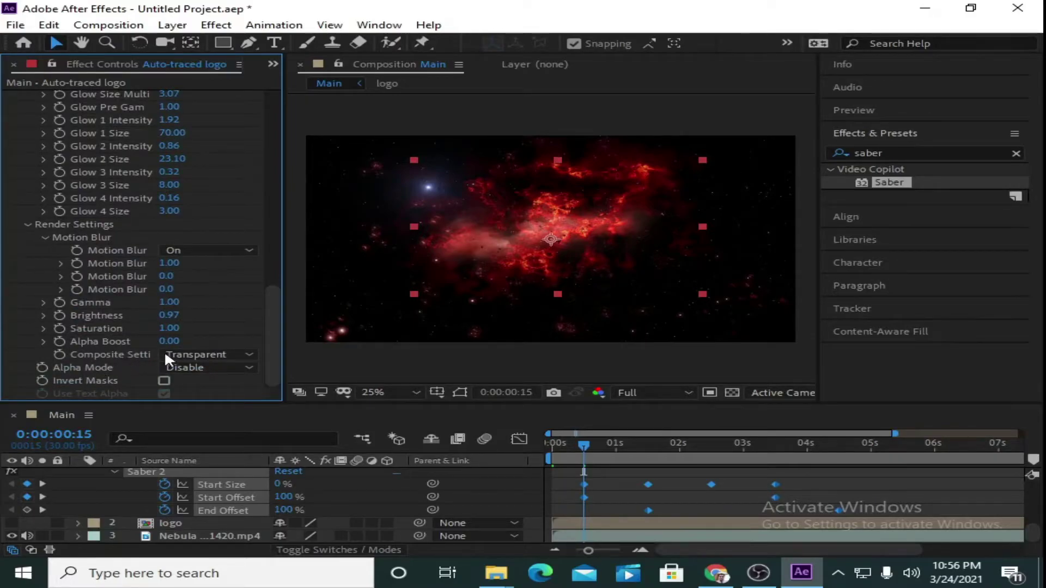
left_click(178, 354)
left_click(204, 405)
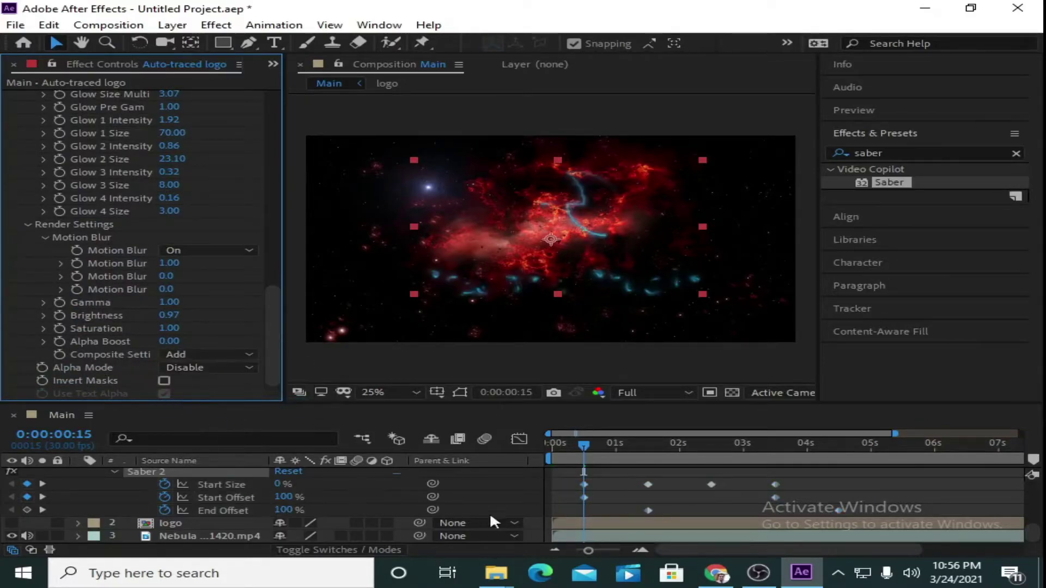
left_click_drag(587, 450, 518, 446)
key("space")
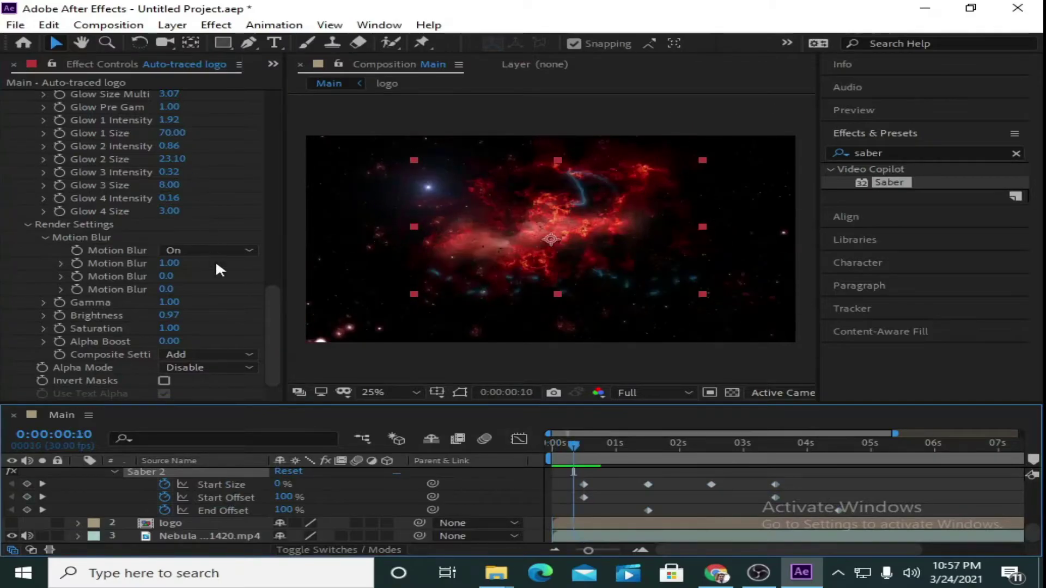
left_click_drag(264, 311, 276, 93)
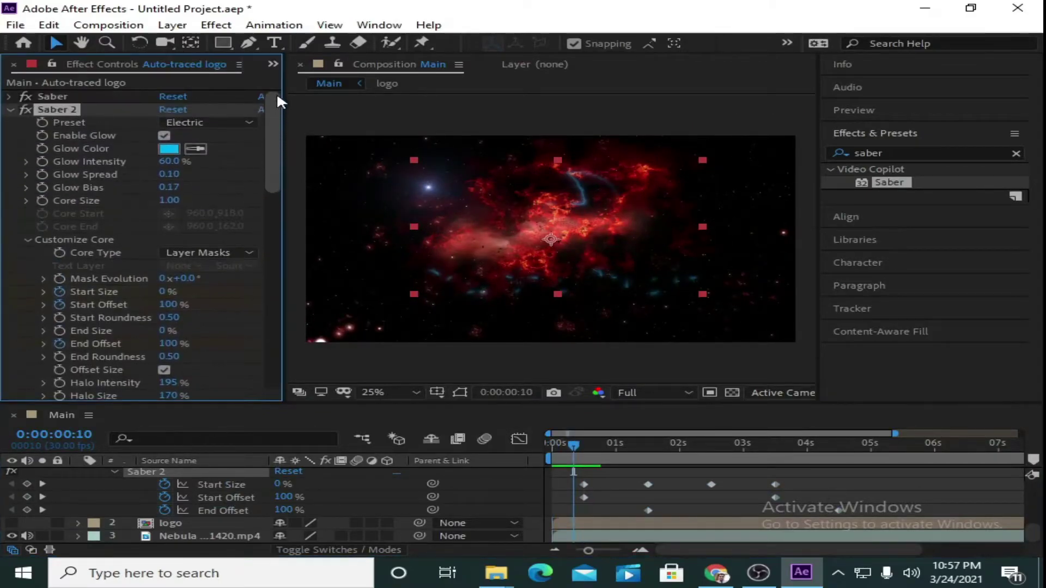
left_click(9, 110)
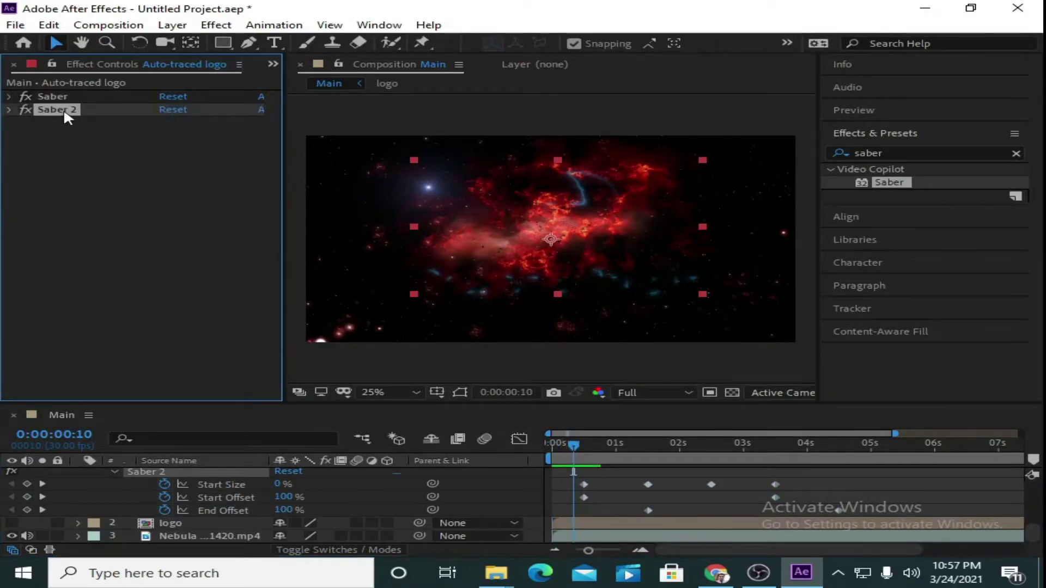
Duplicate Saber 2 as Saber 3 and shift its keyframes to start at one second
key("ctrl+d")
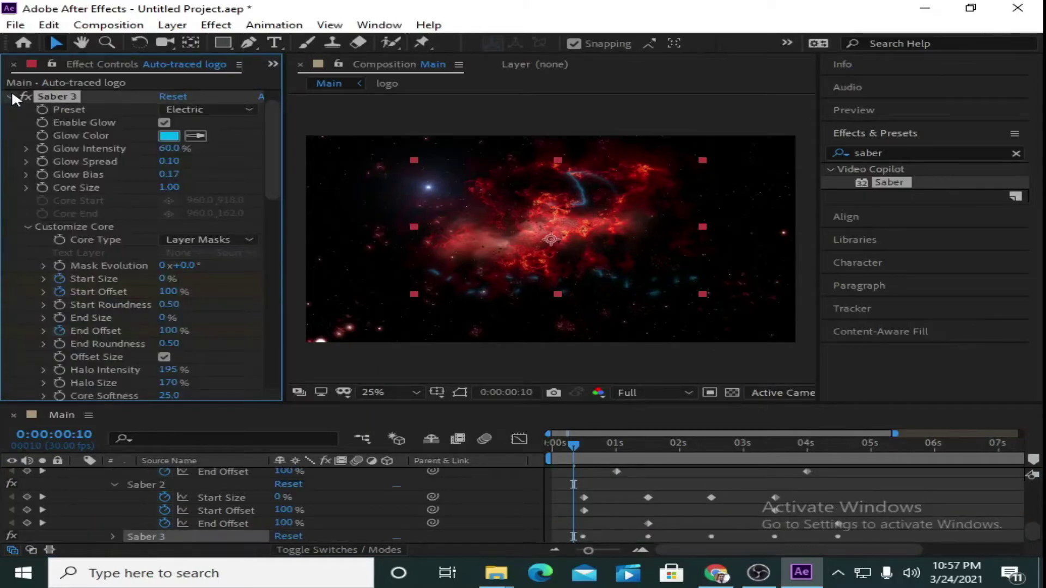
left_click(8, 97)
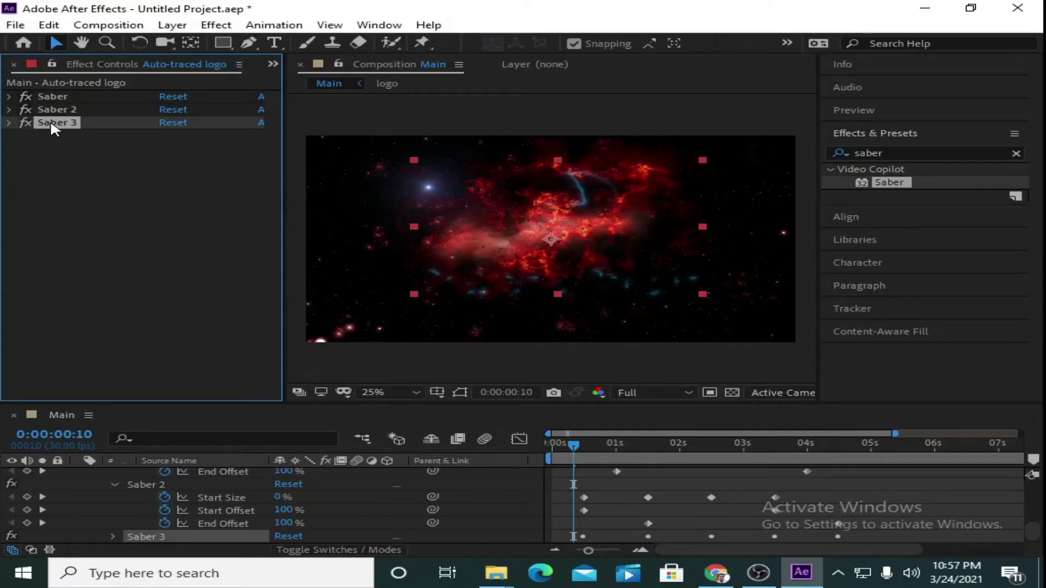
key("u")
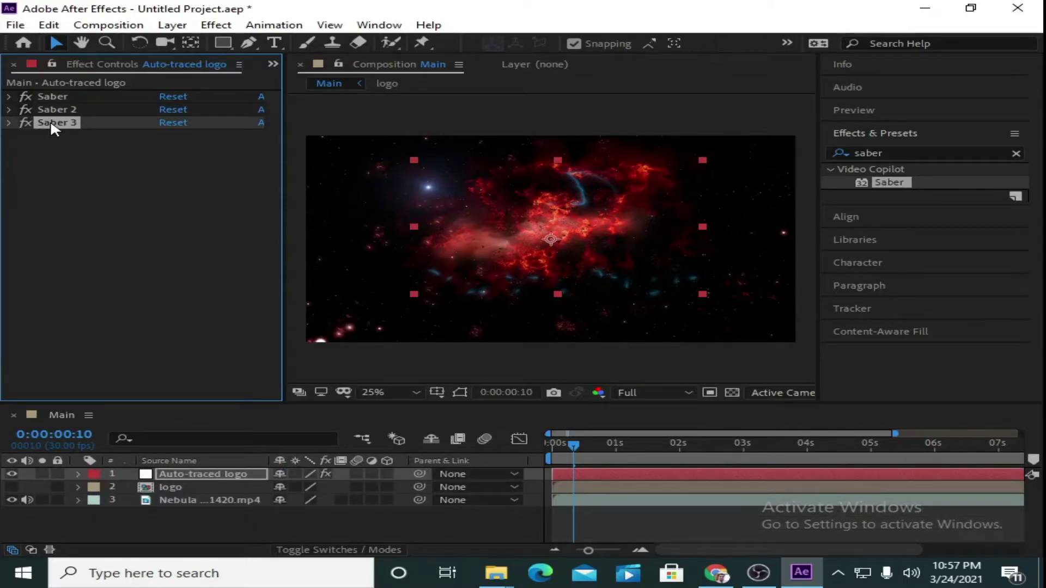
key("m")
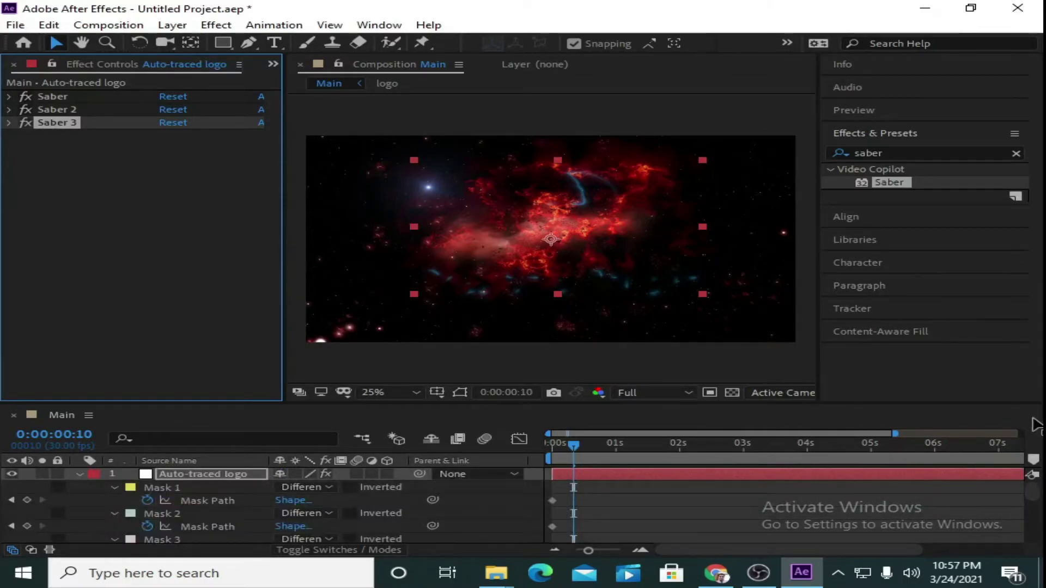
left_click_drag(1032, 492, 1014, 524)
key("k")
key("space")
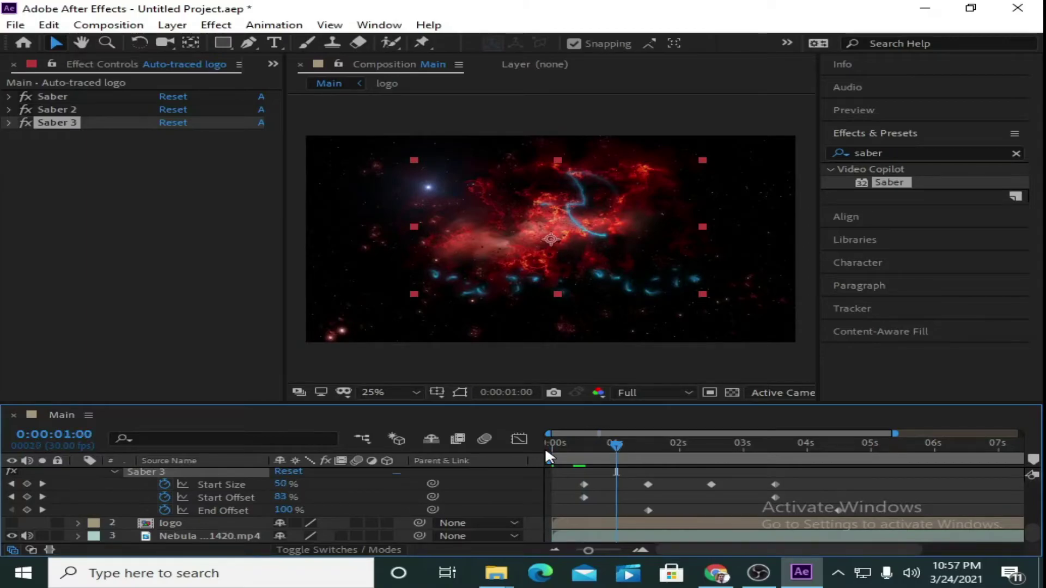
left_click_drag(855, 471, 572, 518)
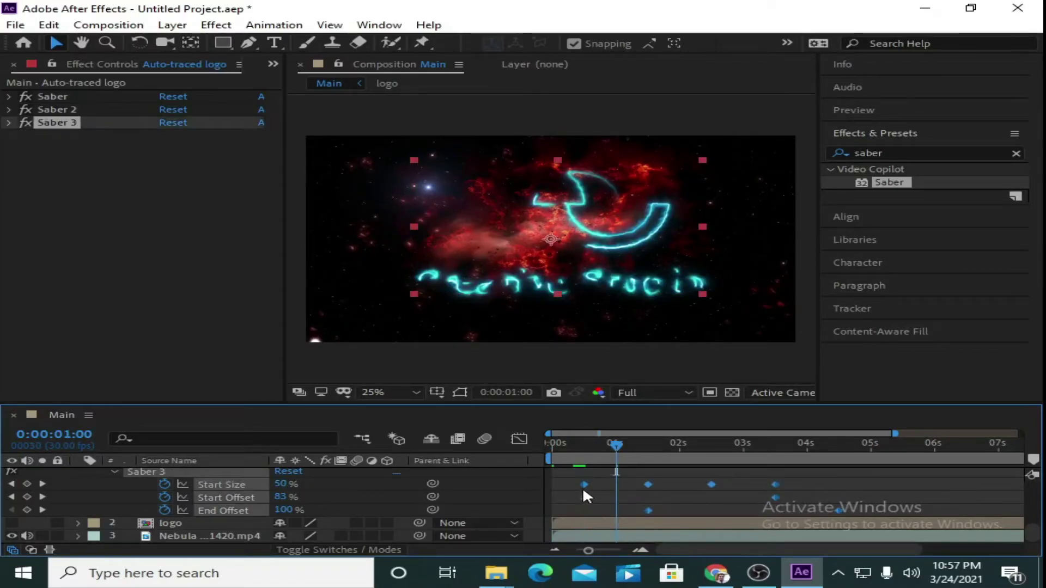
left_click_drag(583, 484, 613, 484)
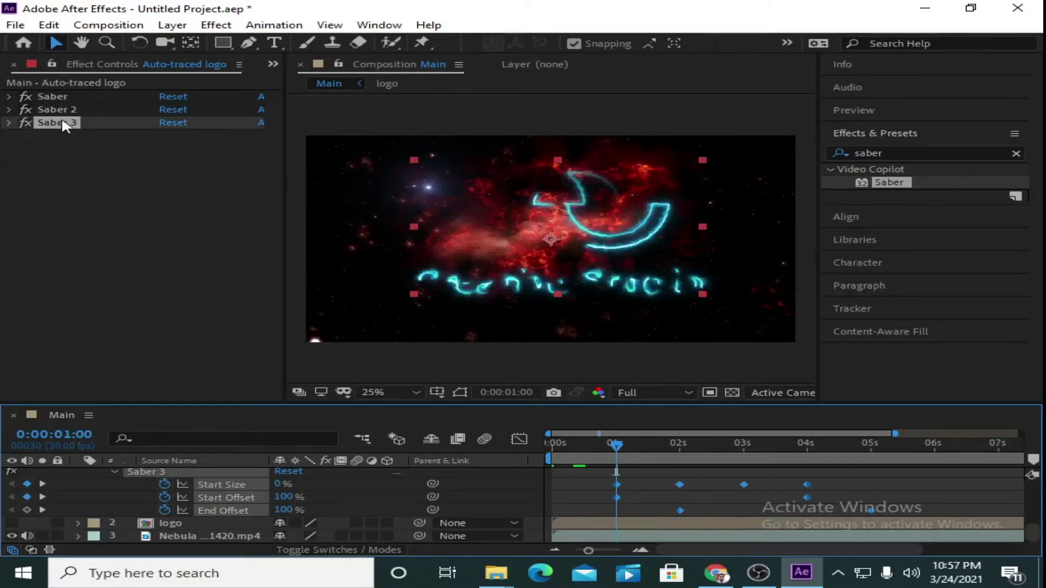
Switch Saber 3 from Electric to the Fire preset, then duplicate it as Saber 4
left_click(9, 122)
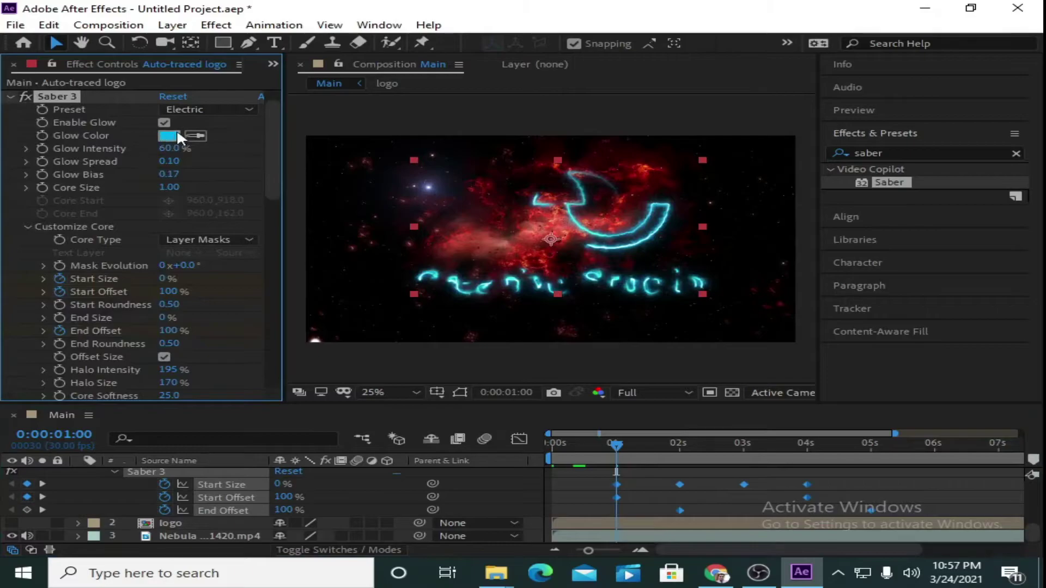
left_click(212, 109)
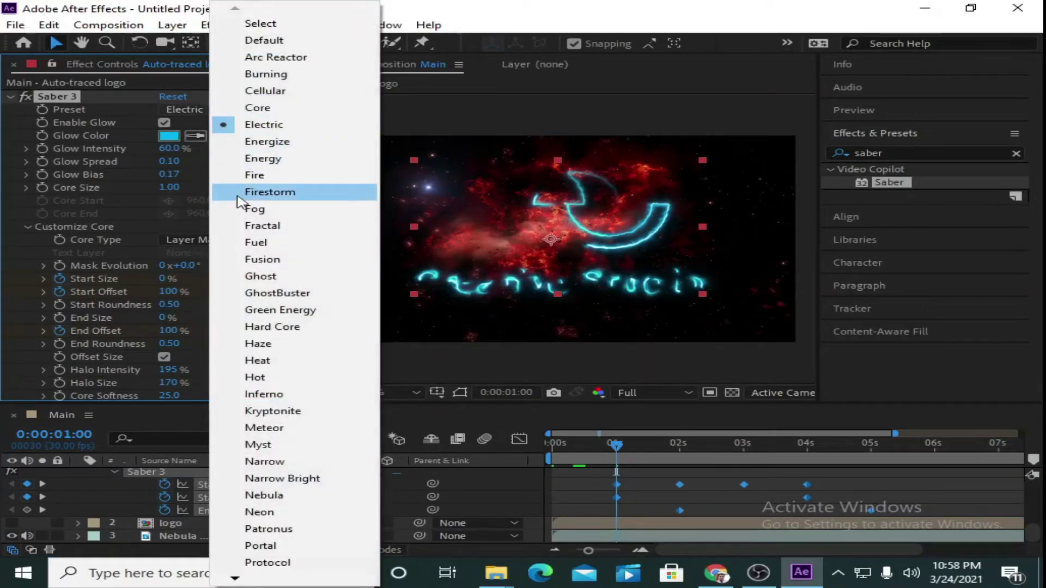
left_click(262, 175)
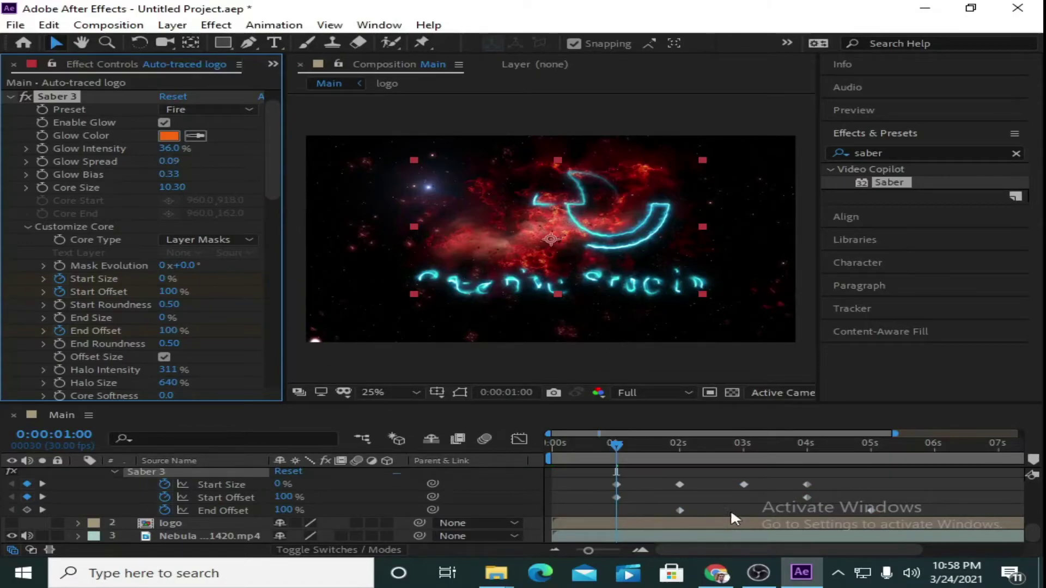
left_click(9, 97)
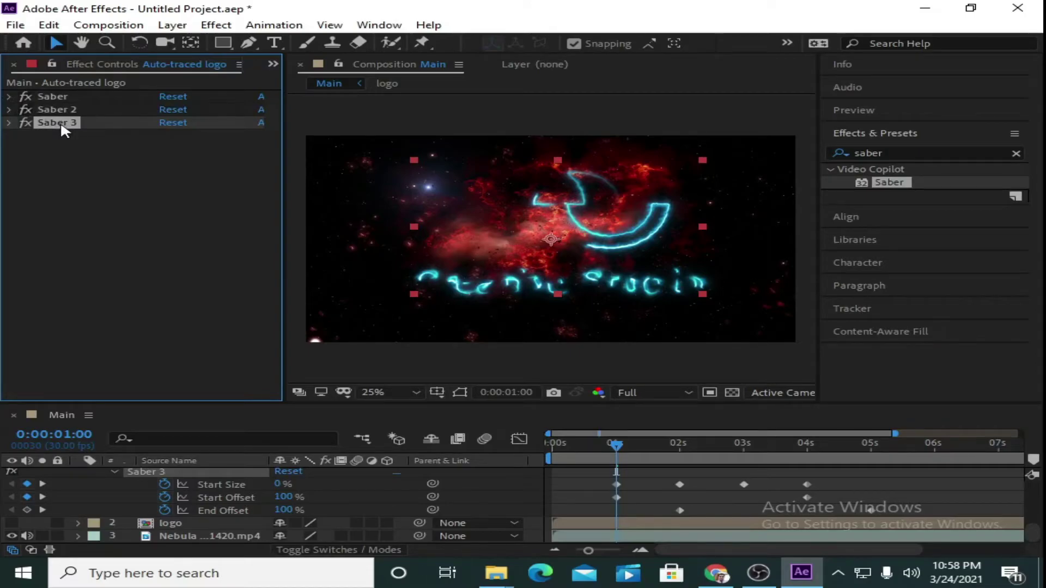
key("ctrl+d")
Shift Saber 4's keyframes later so its write-on starts at 1:15
left_click(9, 96)
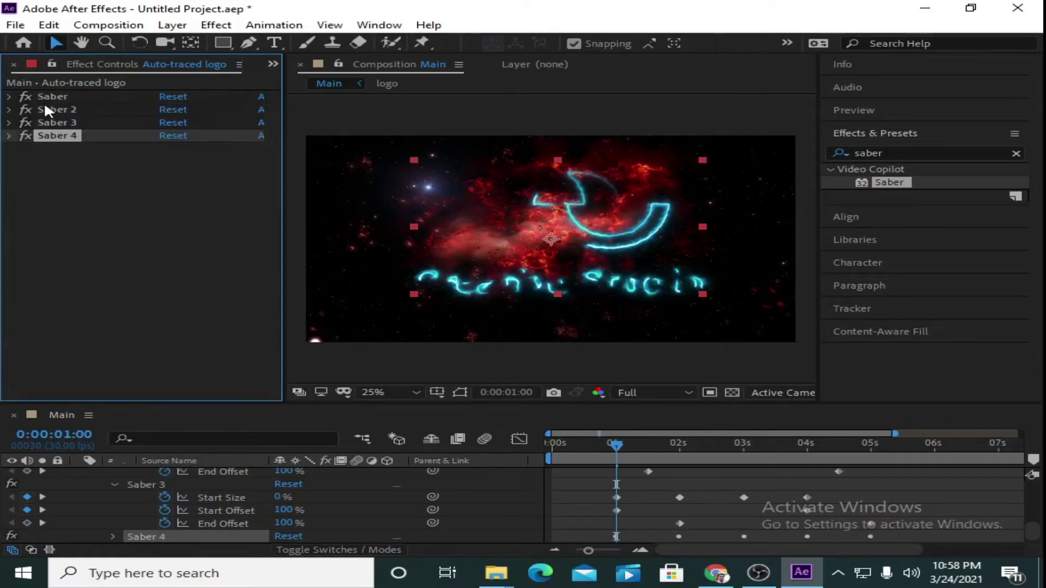
key("u")
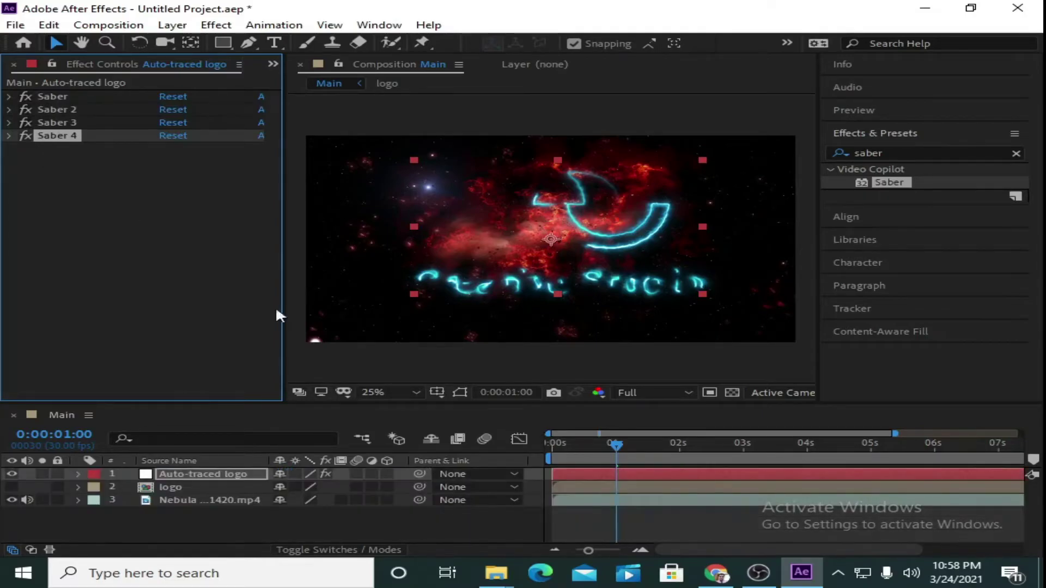
key("m")
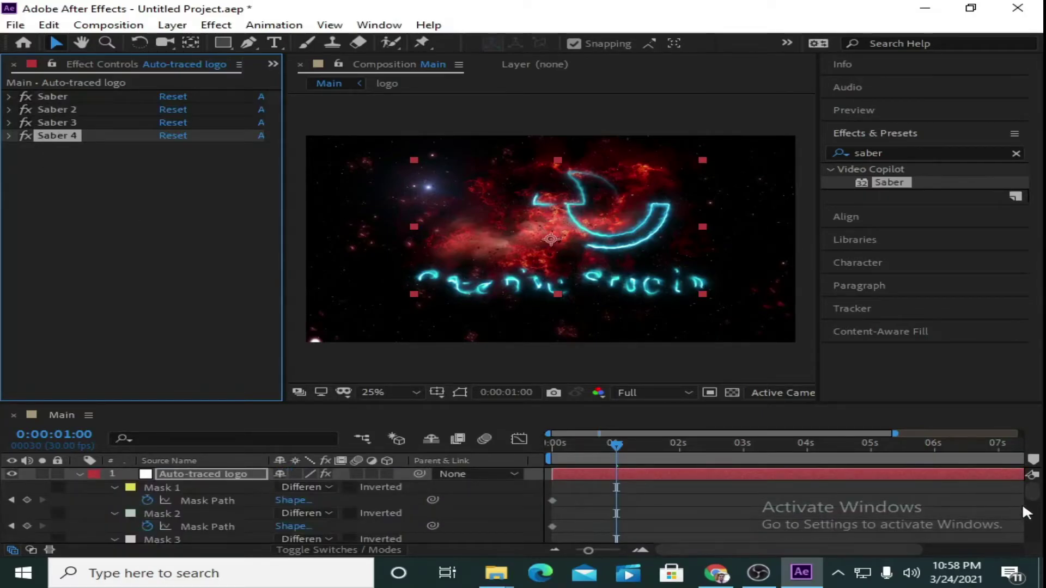
left_click_drag(1034, 496, 1035, 541)
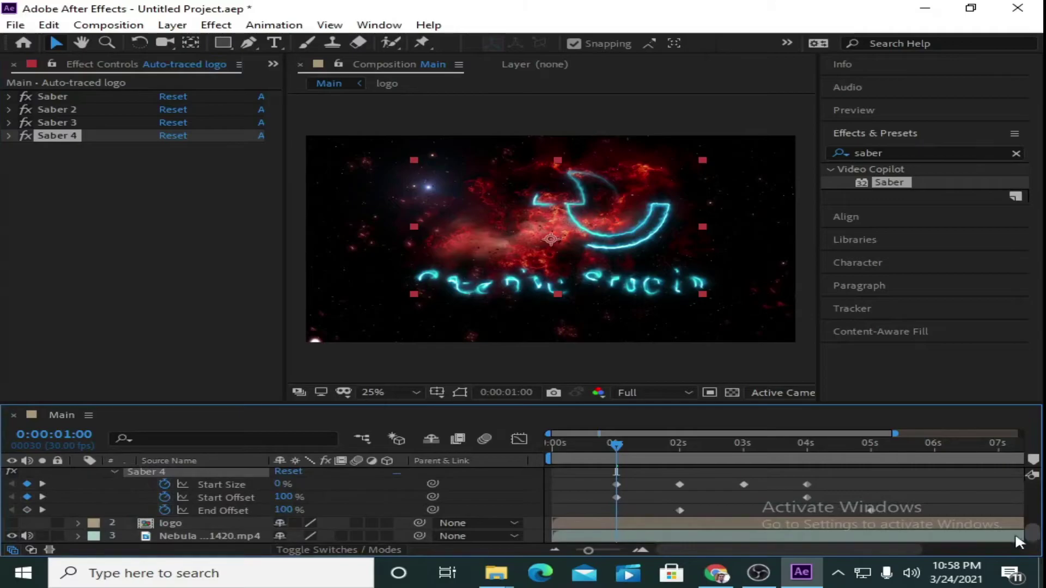
key("shift+Page_Down")
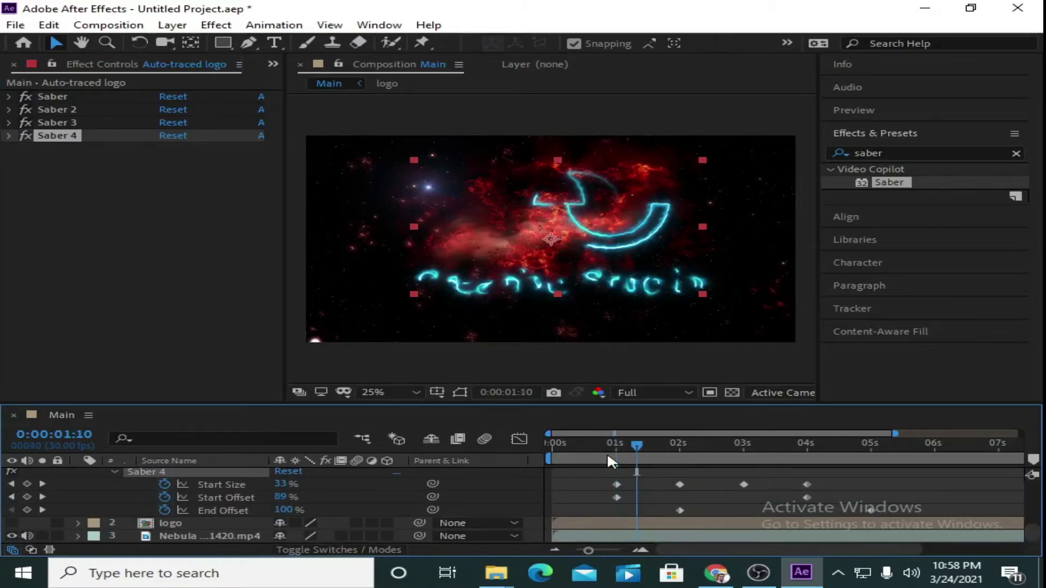
key("Page_Down")
key("Page_Down")
key("Page_Down")
key("Page_Down")
key("Page_Down")
key("Page_Down")
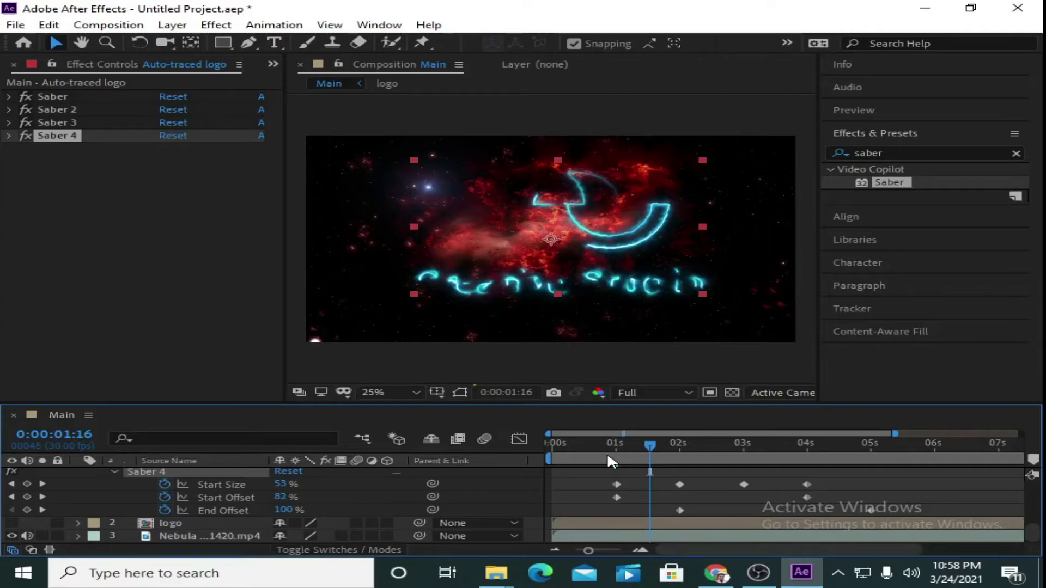
left_click_drag(919, 478, 647, 503)
key("Page_Up")
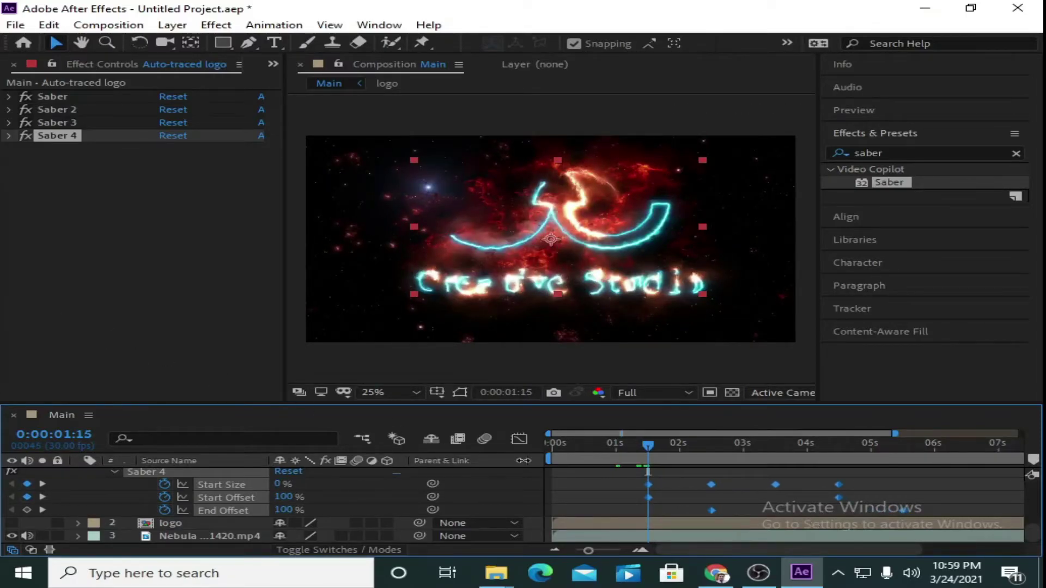
Set Saber 4 to the Burning preset and preview the animation from the start
left_click(8, 135)
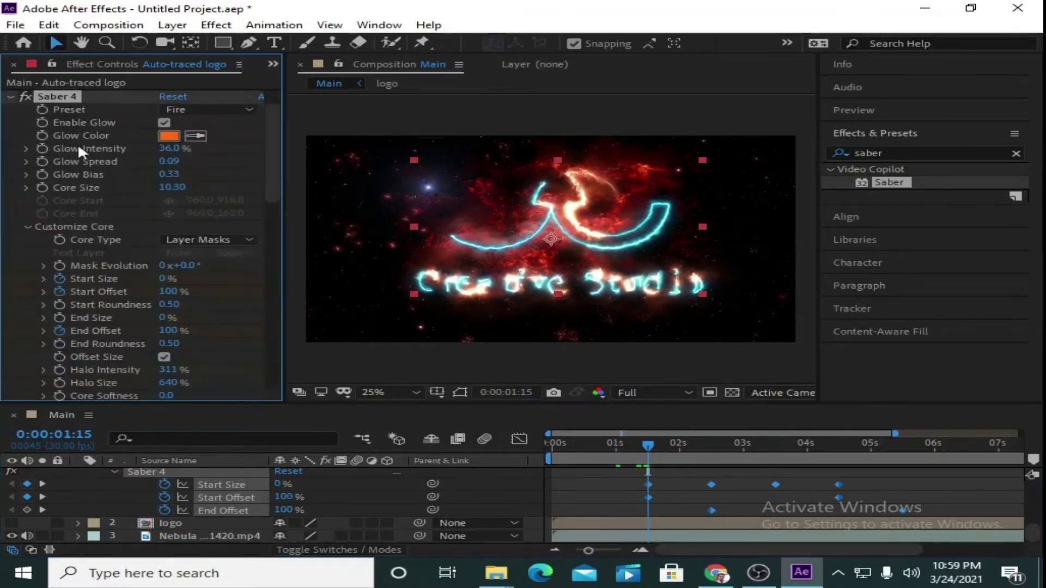
left_click(174, 107)
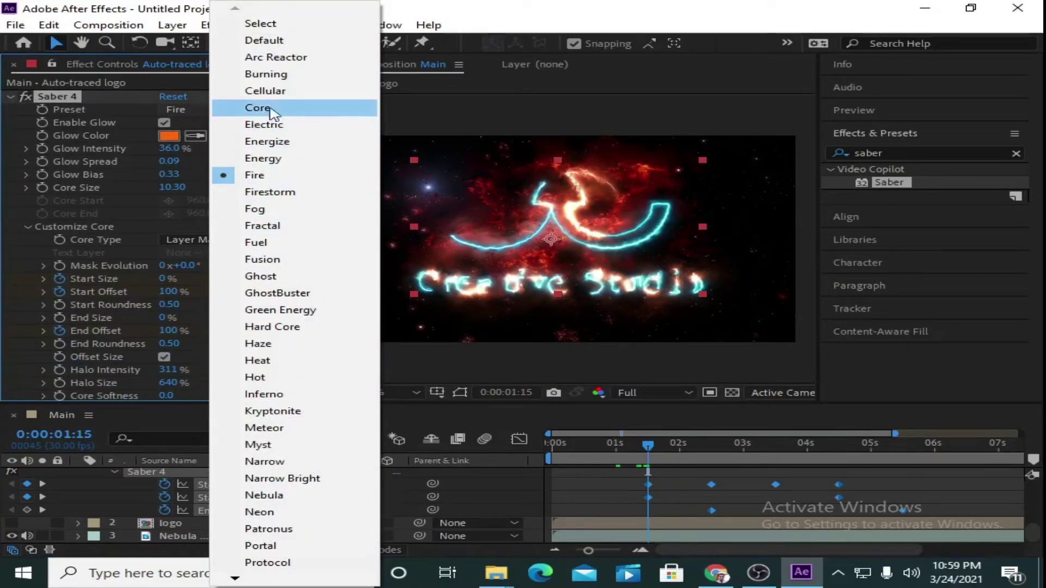
left_click(273, 76)
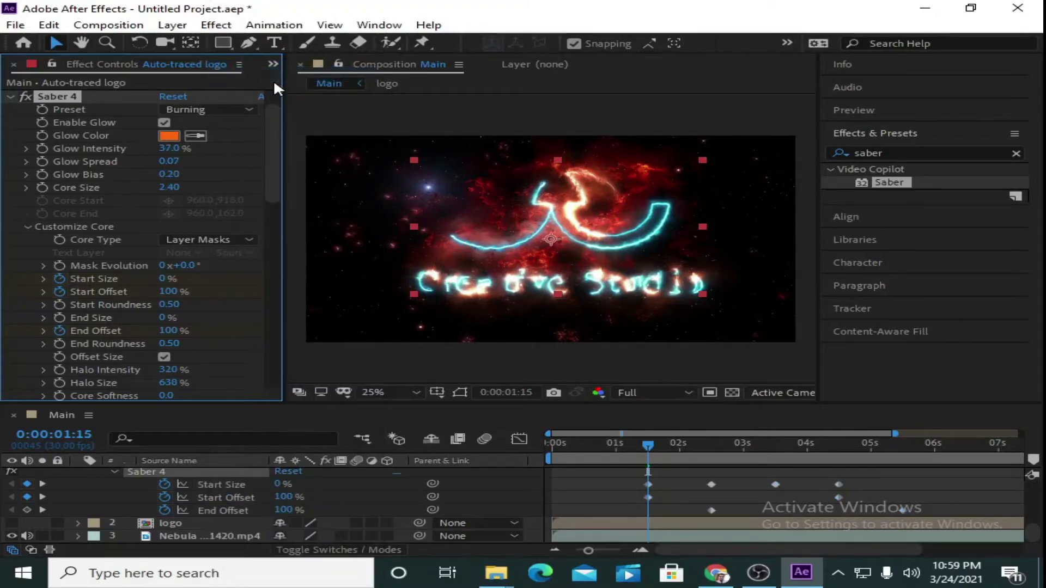
left_click_drag(645, 443, 544, 435)
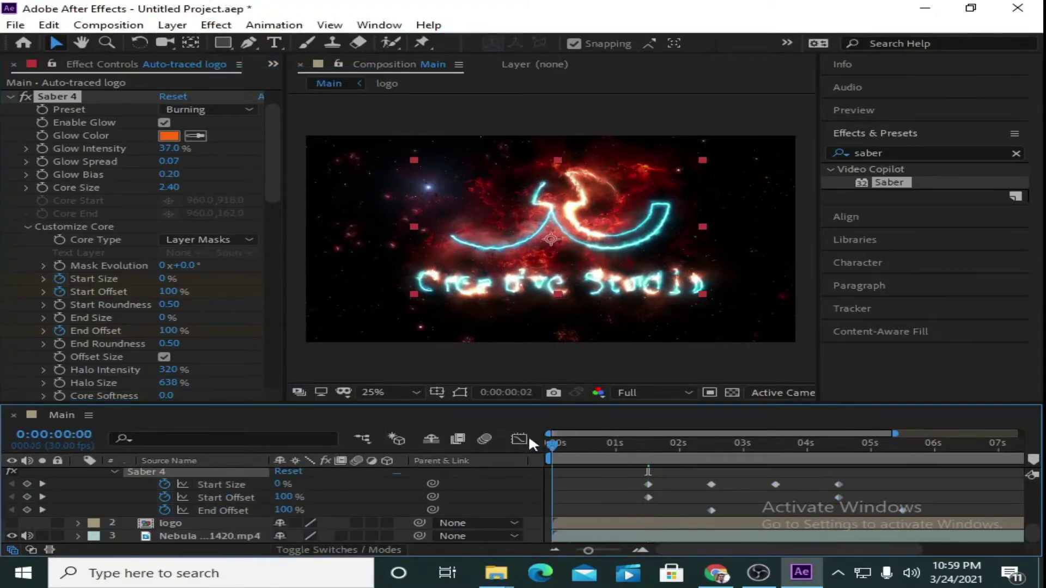
key("space")
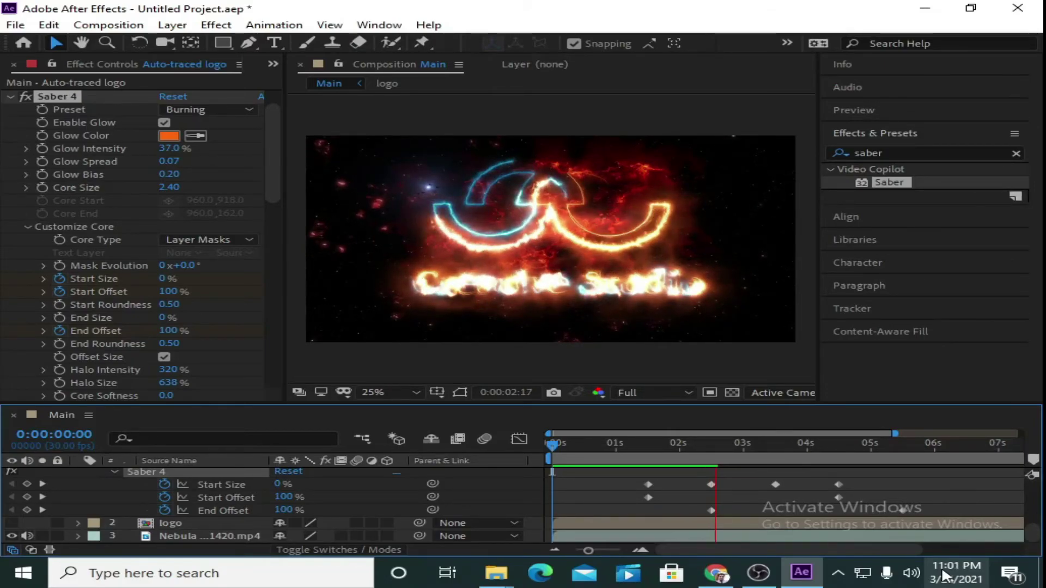
left_click_drag(895, 434, 914, 434)
left_click(917, 442)
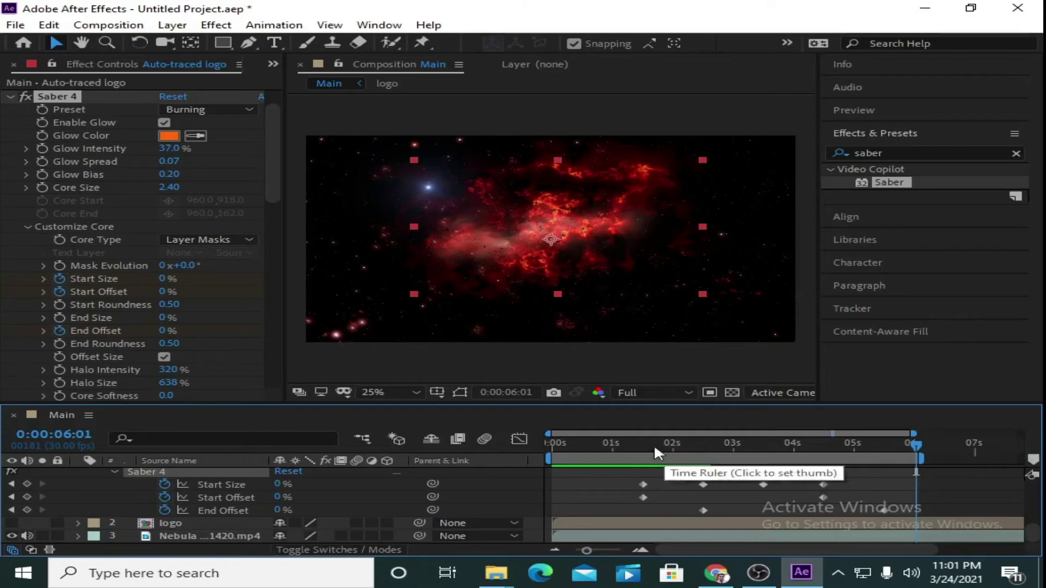
left_click(564, 441)
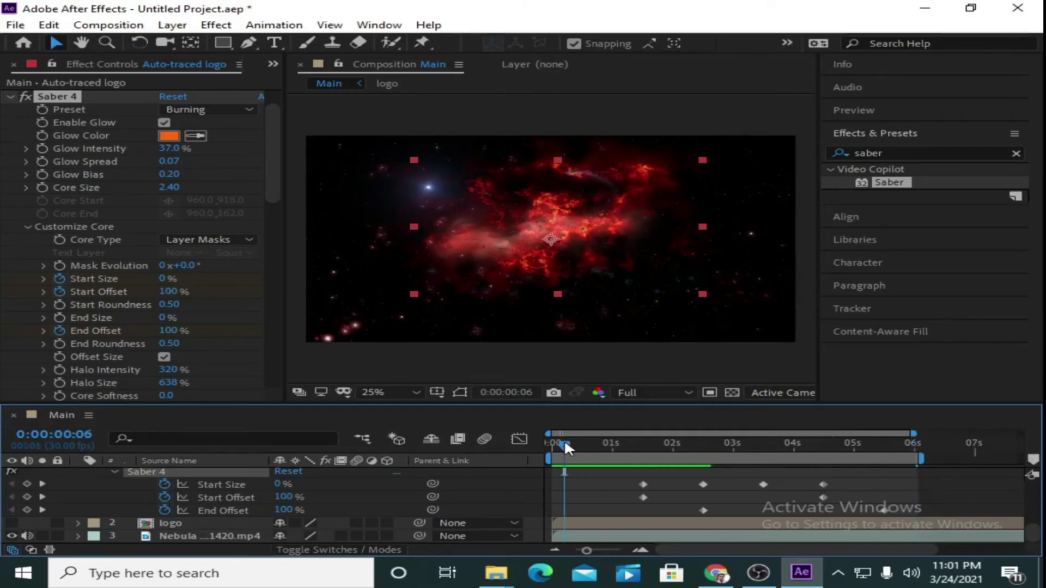
key("space")
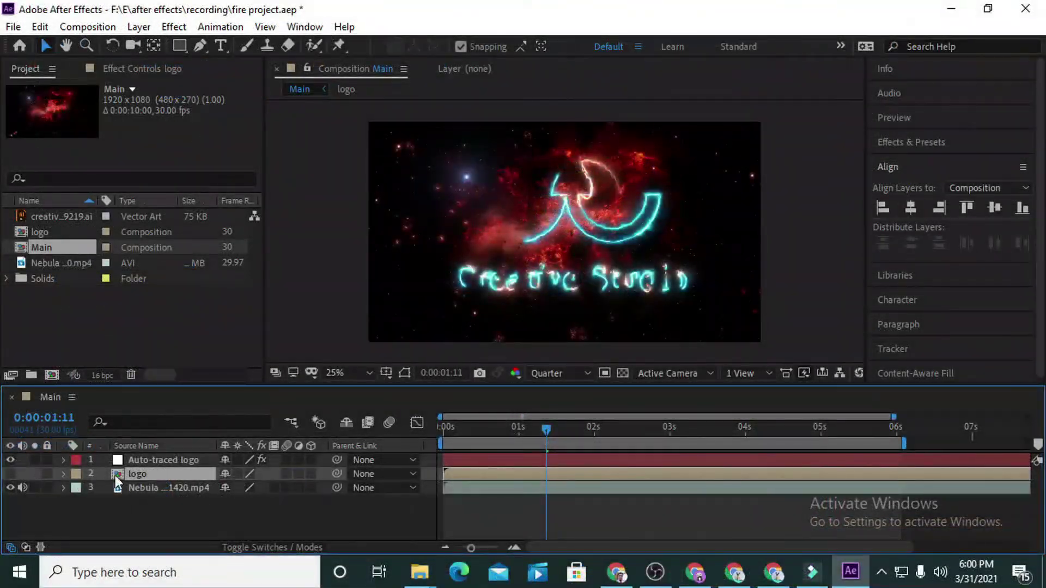
Move the logo layer to the top and set a 0% Opacity keyframe at 4 seconds
left_click_drag(171, 475, 174, 461)
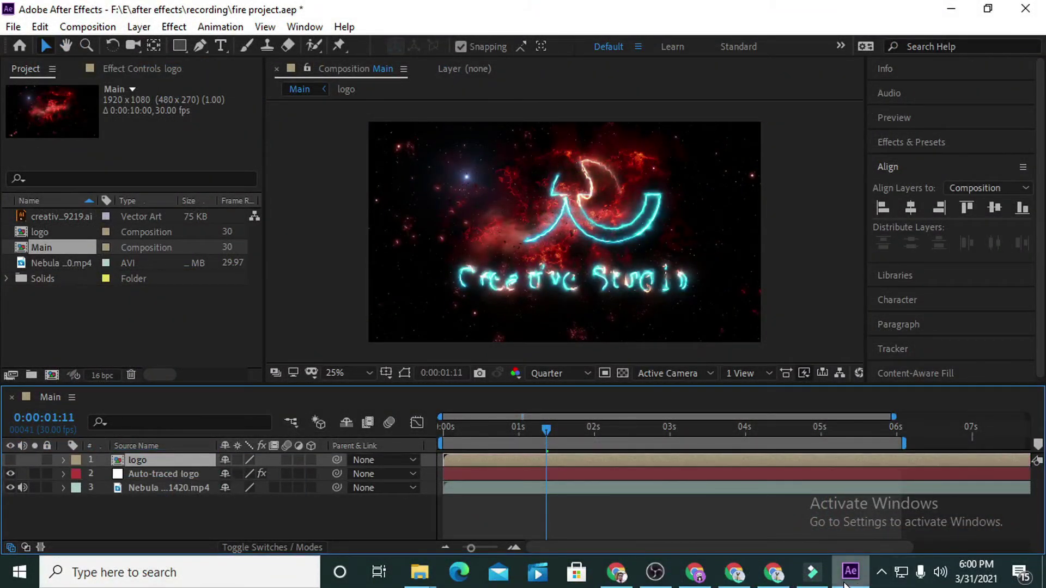
left_click(10, 461)
left_click_drag(547, 433, 745, 444)
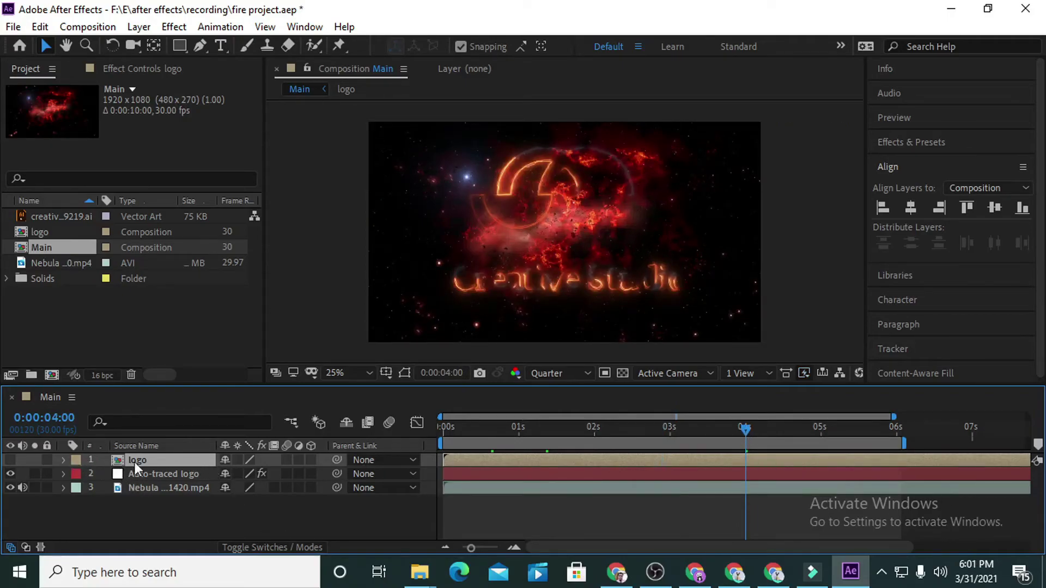
key("t")
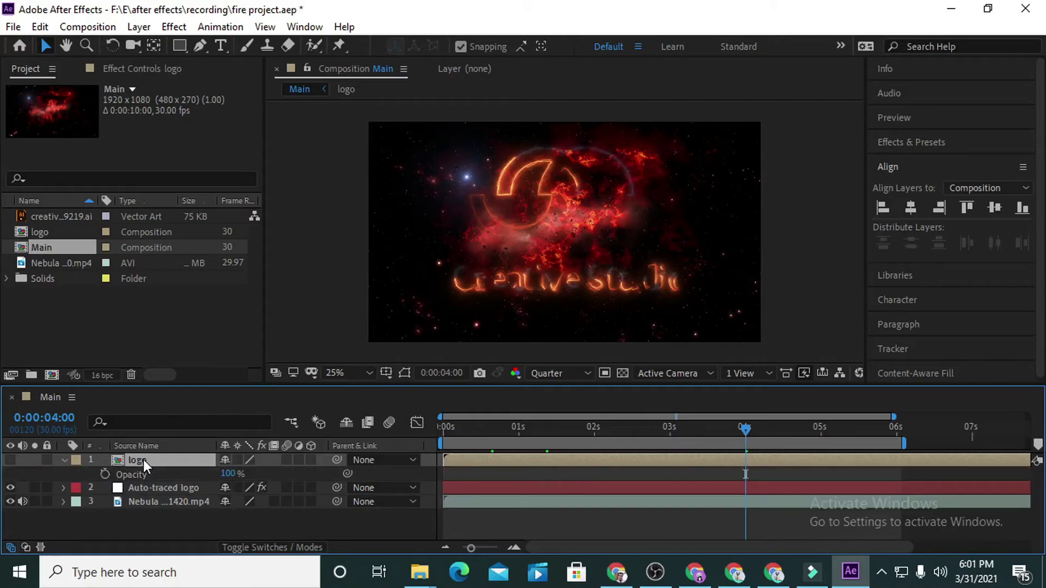
left_click(105, 472)
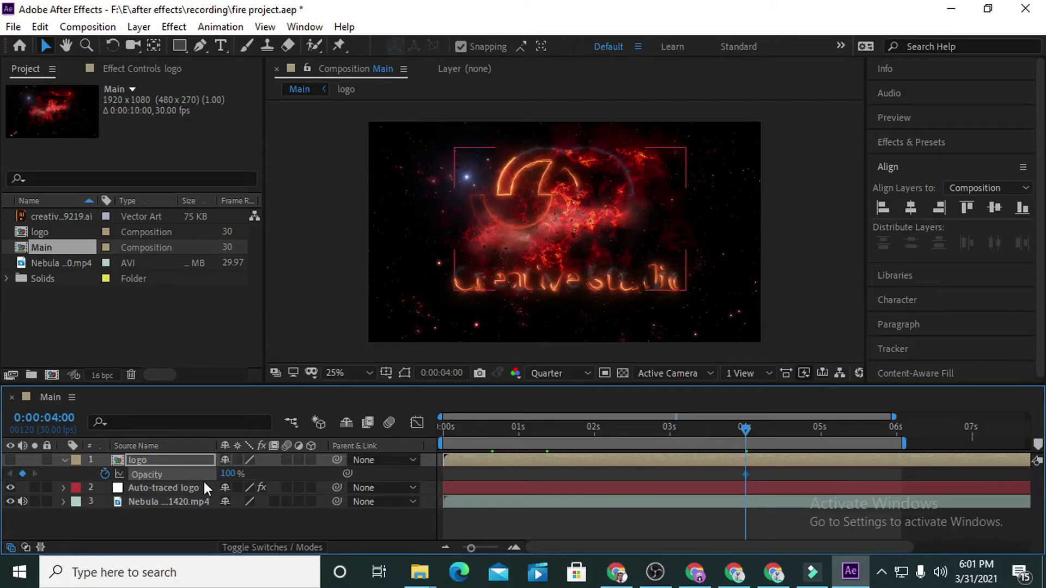
left_click(231, 473)
type("0")
Add a 100% Opacity keyframe for the logo layer at 5 seconds
key("shift+Page_Down")
key("shift+Page_Down")
key("shift+Page_Down")
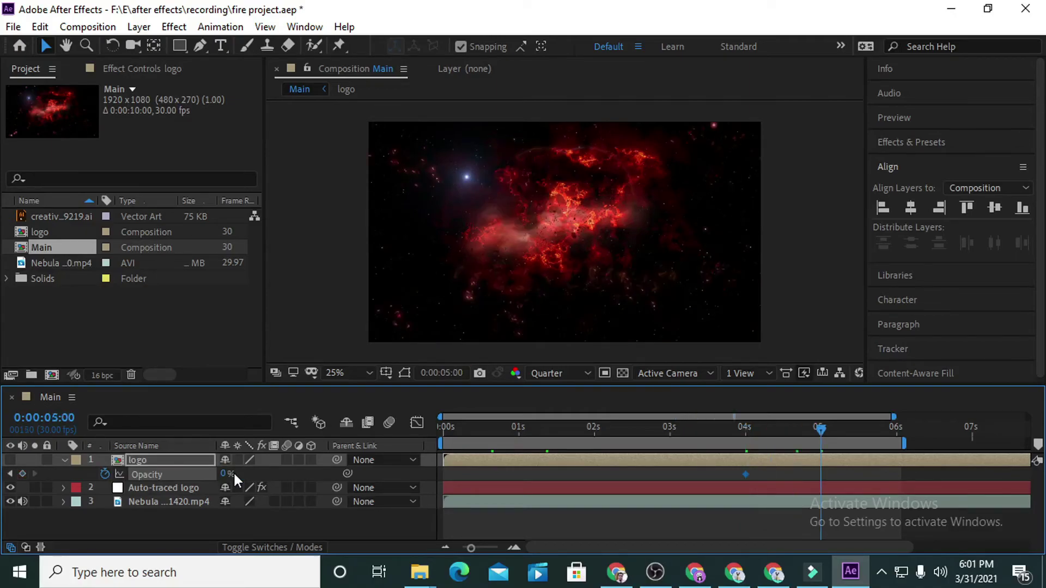
left_click(225, 473)
type("100")
key("Return")
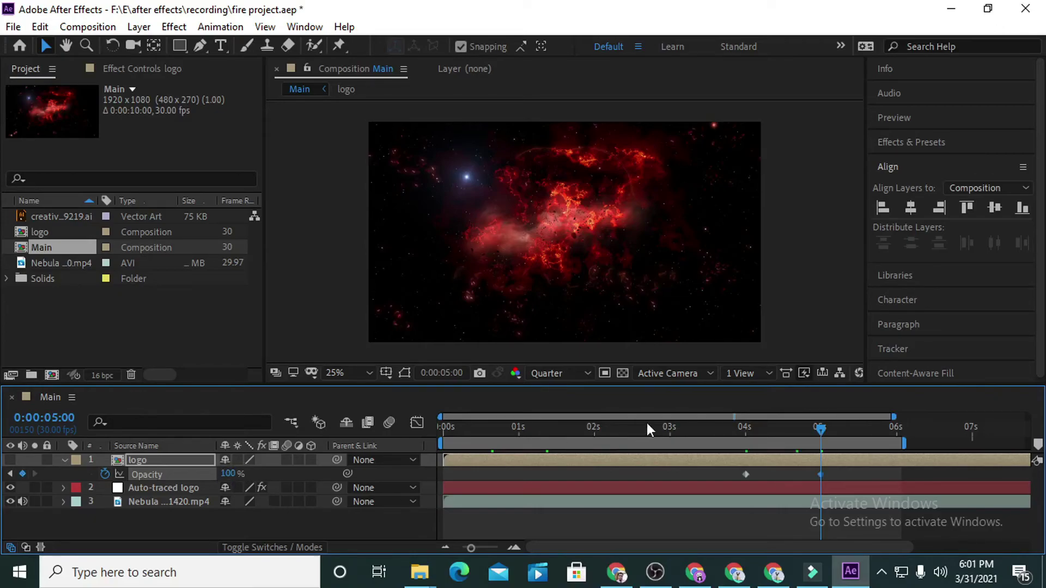